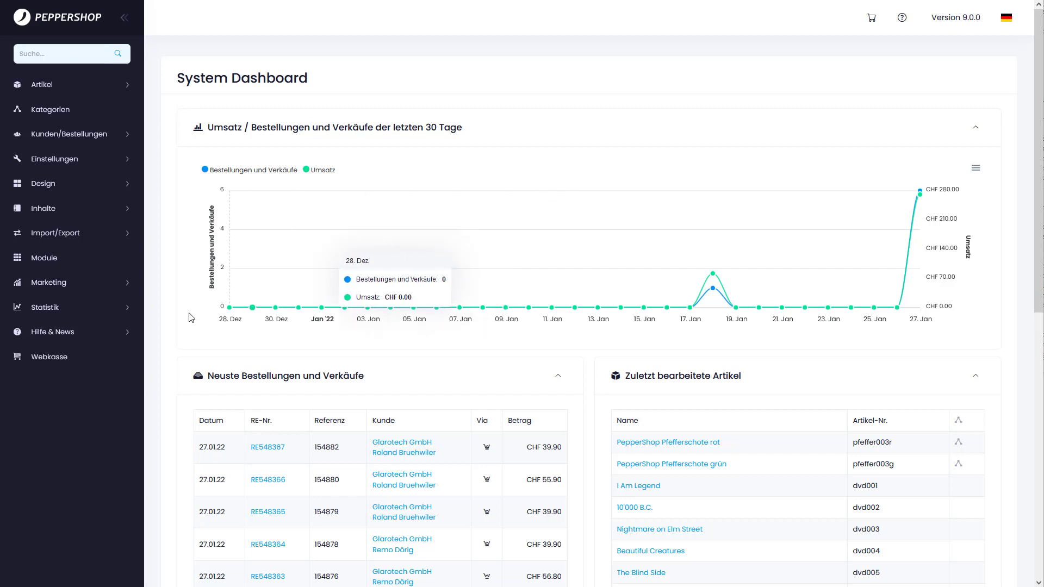
Open the Webkasse module and review its sales list and closing totals
left_click(61, 359)
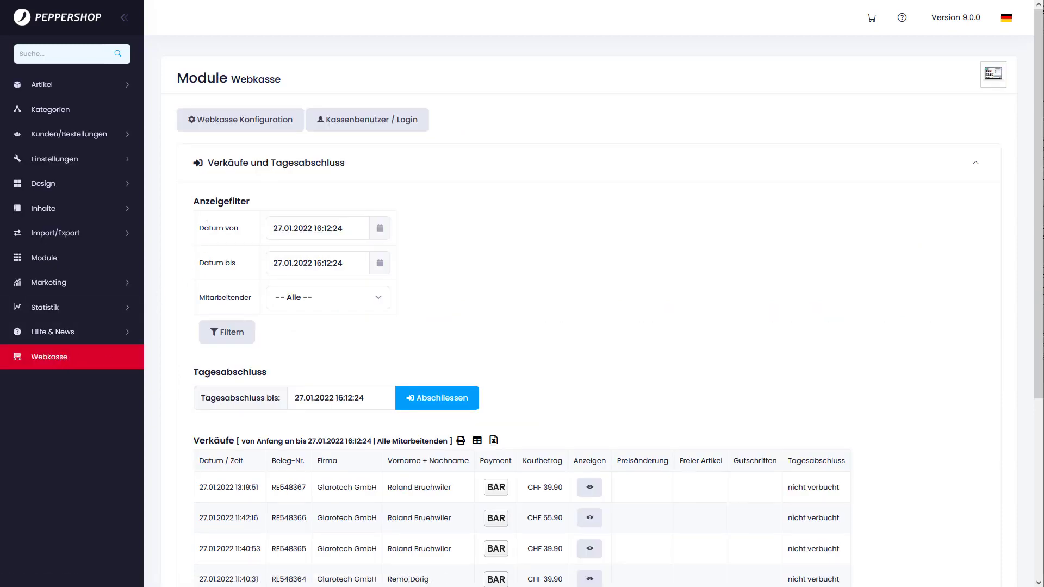
scroll(207, 225, "down", 3)
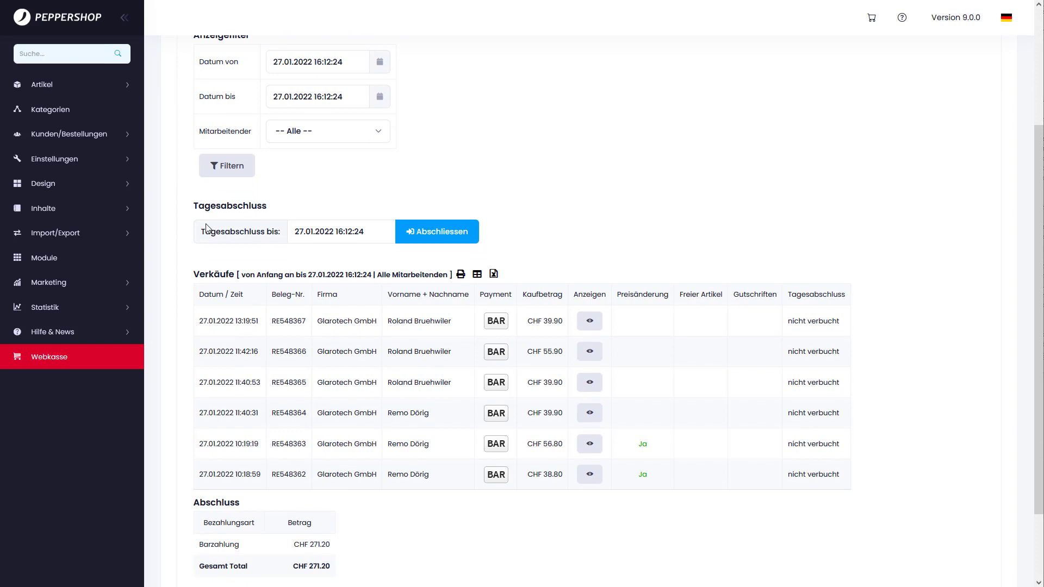
scroll(207, 227, "down", 1)
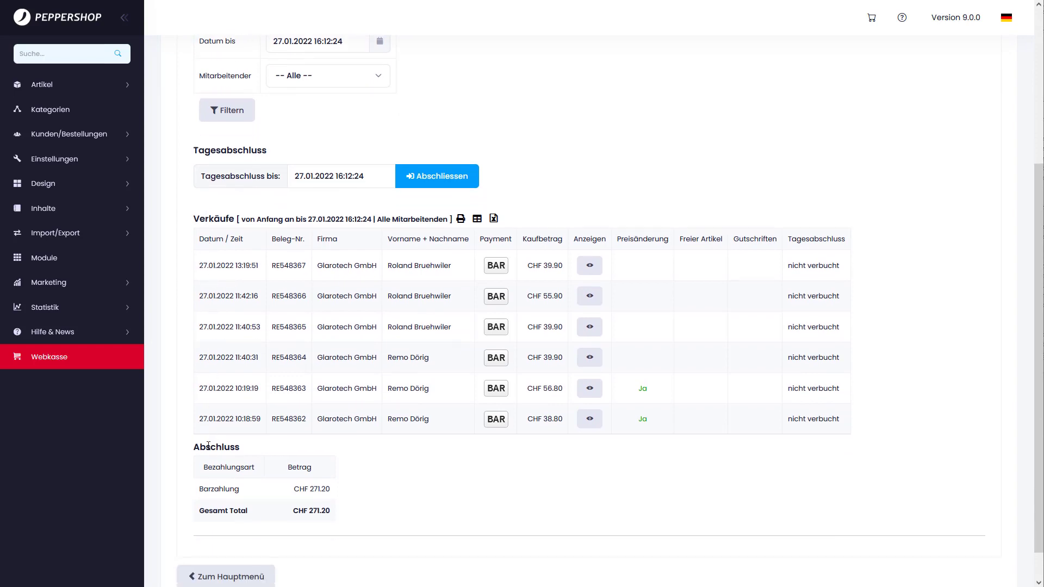
scroll(208, 445, "up", 4)
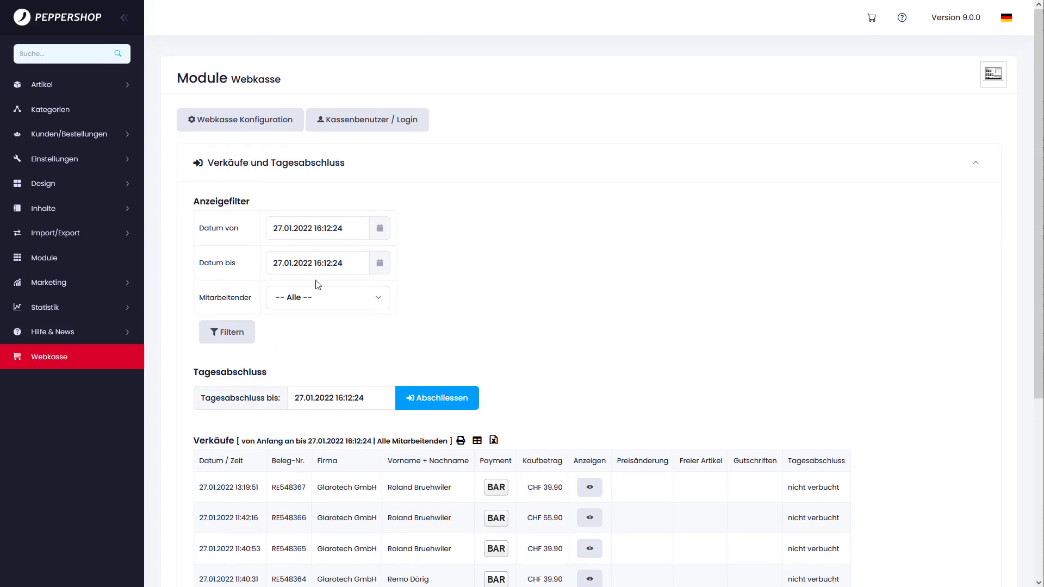
Inspect the Mitarbeitender choices in the sales display filter without changing the selection
left_click(321, 300)
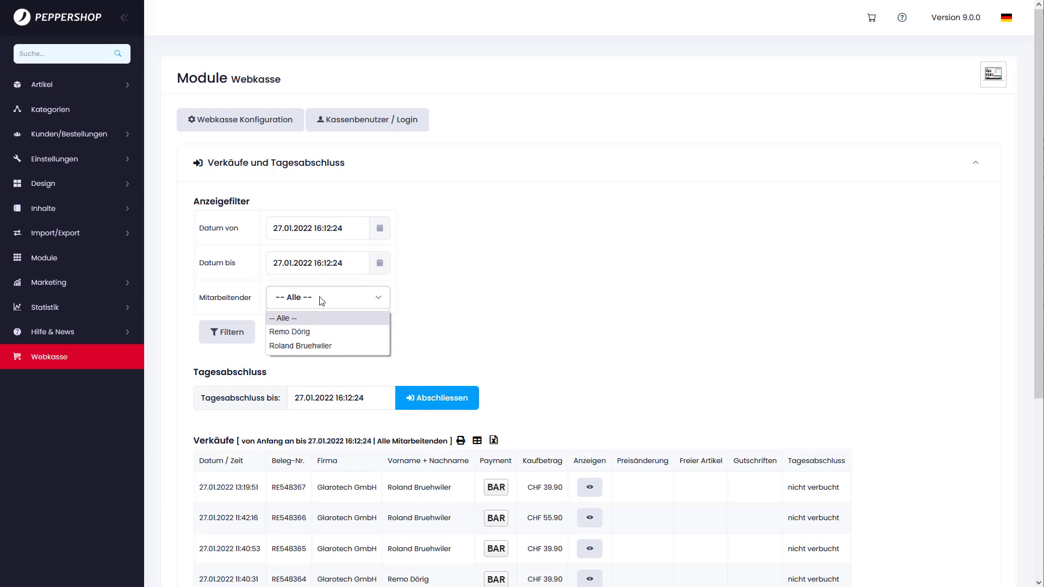
left_click(321, 301)
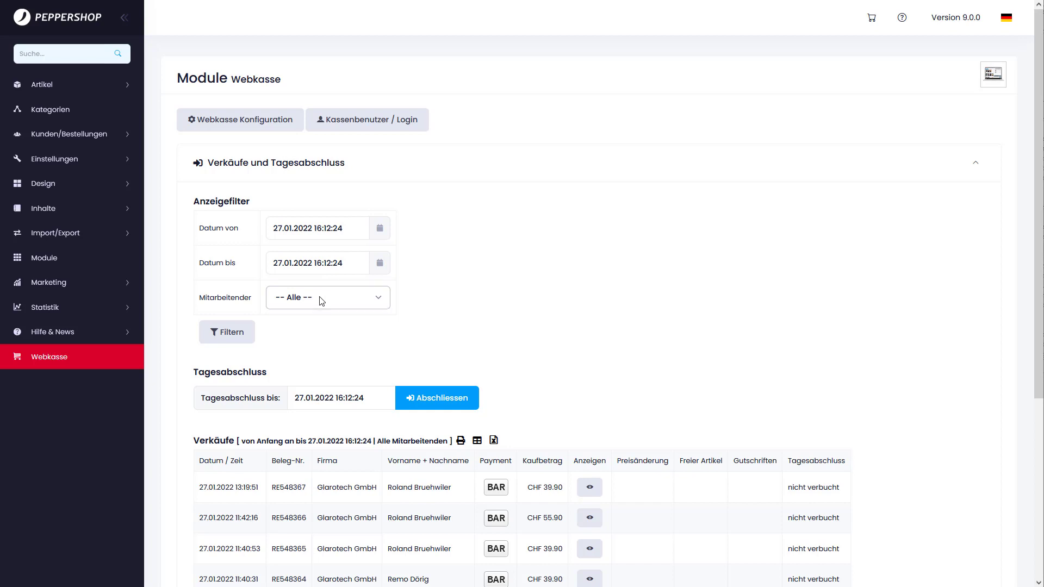
scroll(321, 301, "down", 1)
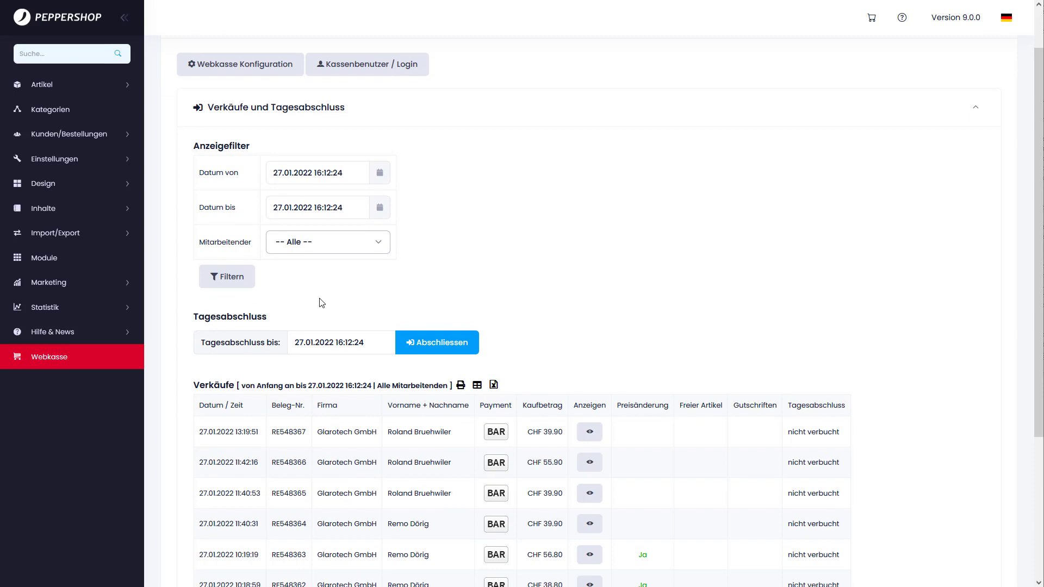
scroll(322, 301, "down", 1)
Check the date picker for the Tagesabschluss, then review the sales entries and the Abschluss totals
left_click(339, 290)
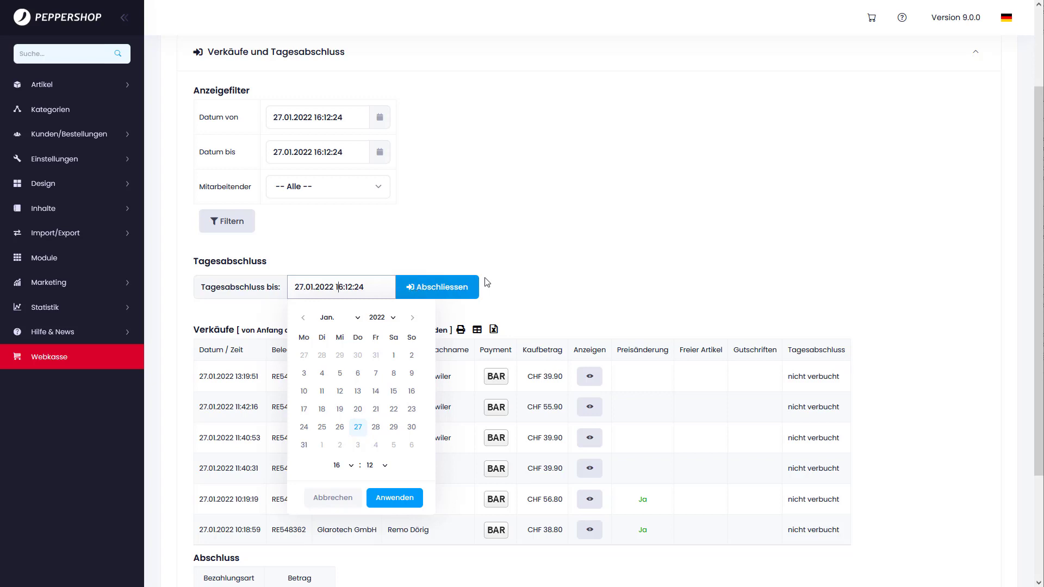
left_click(515, 283)
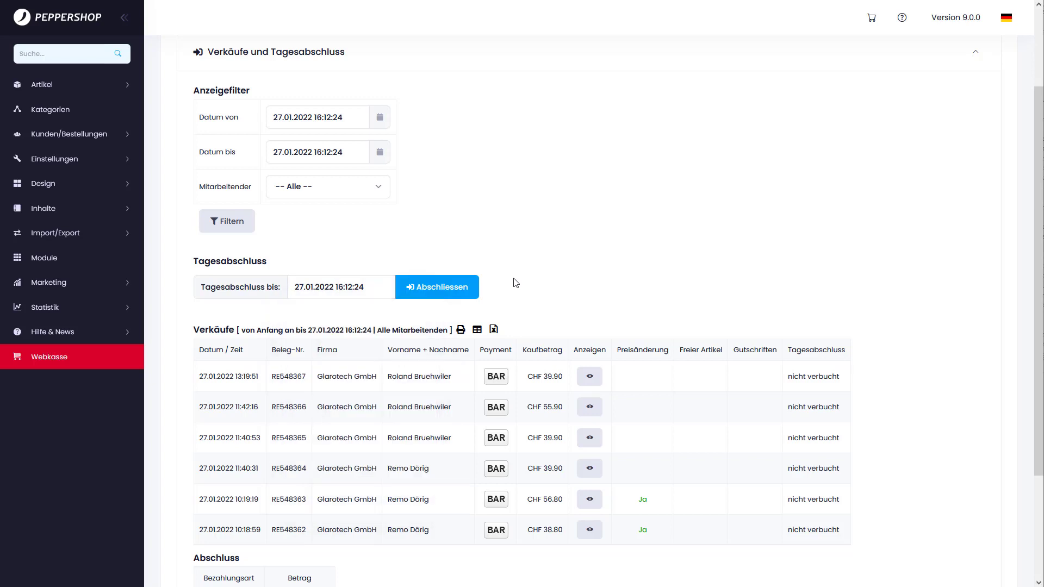
scroll(516, 283, "down", 2)
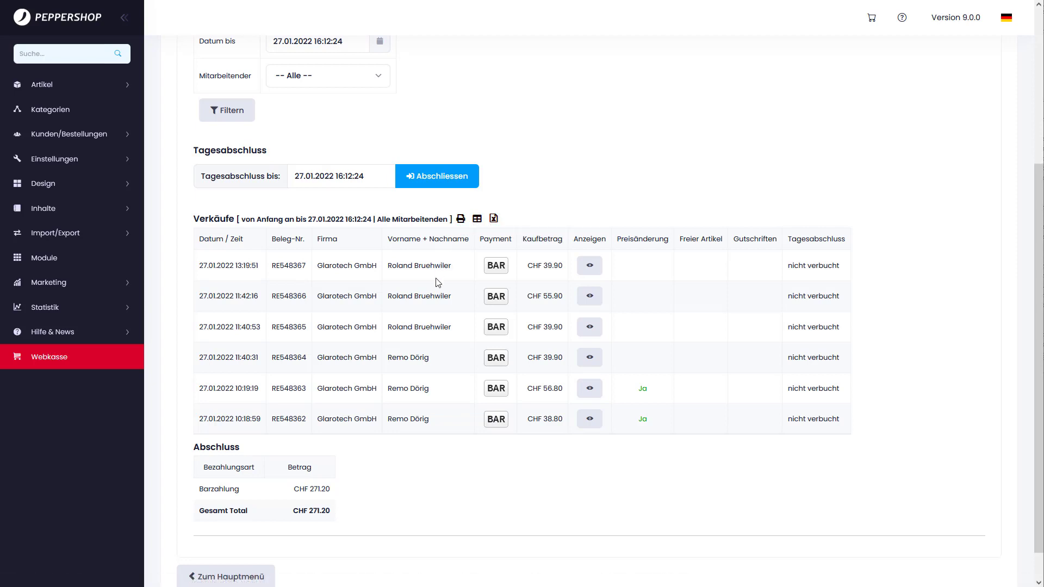
scroll(437, 282, "down", 1)
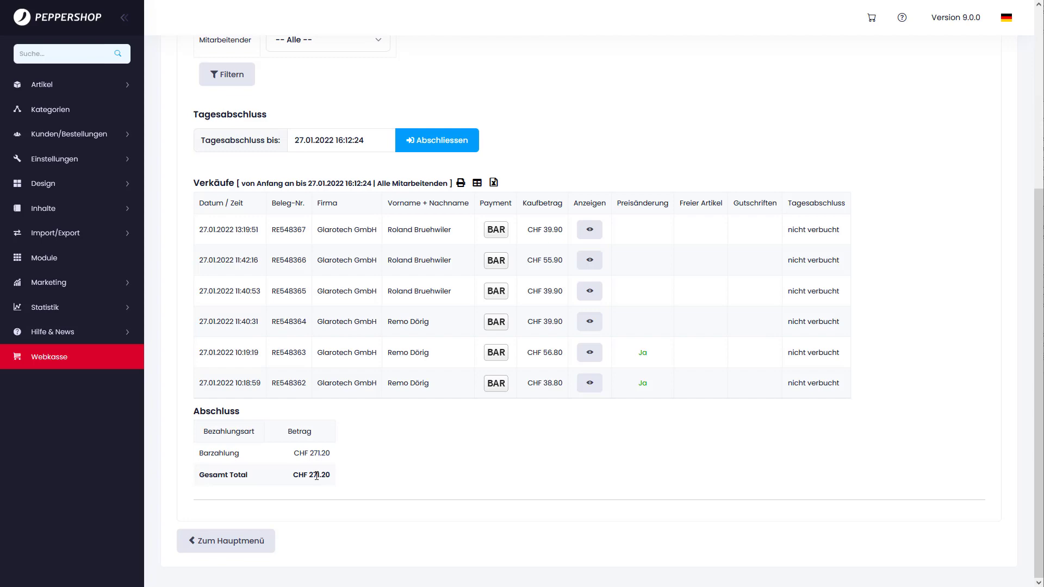
In the Webkasse configuration, add Kreditkarte and PostFinance Card to the Bezahlungsarten and enable E-Mail an Kunde
scroll(316, 476, "up", 5)
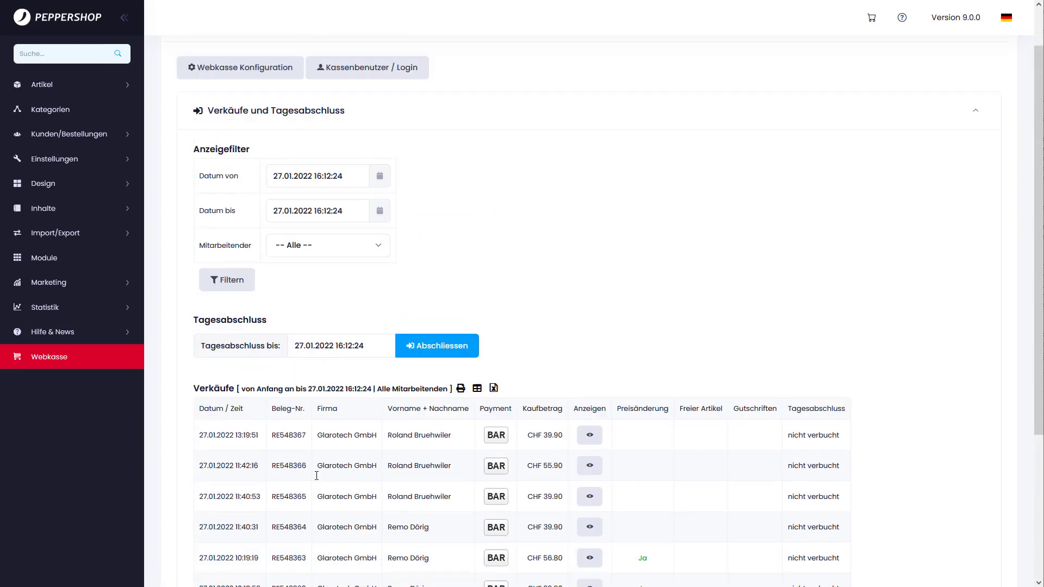
left_click(257, 128)
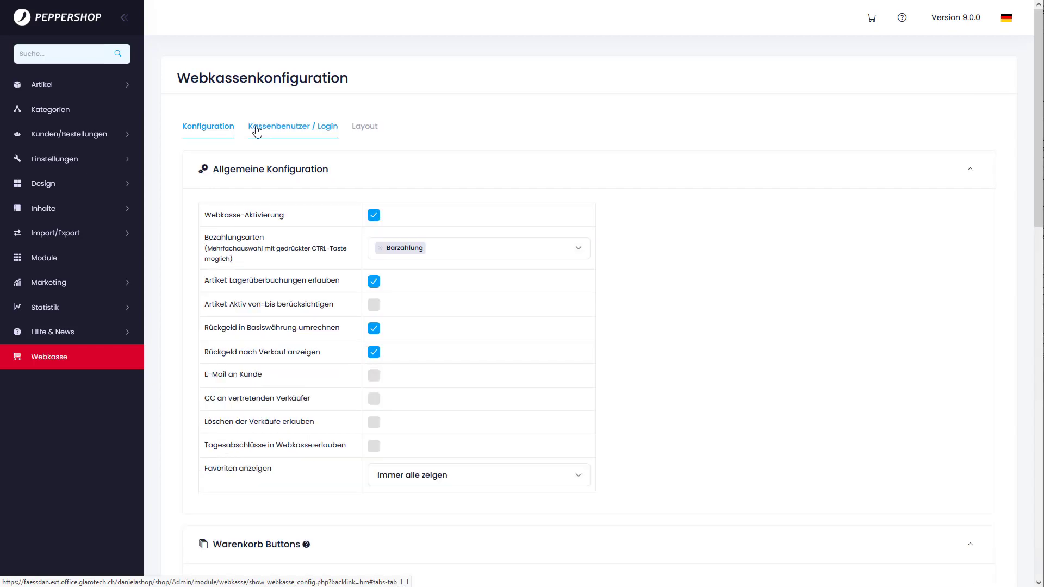
left_click(581, 254)
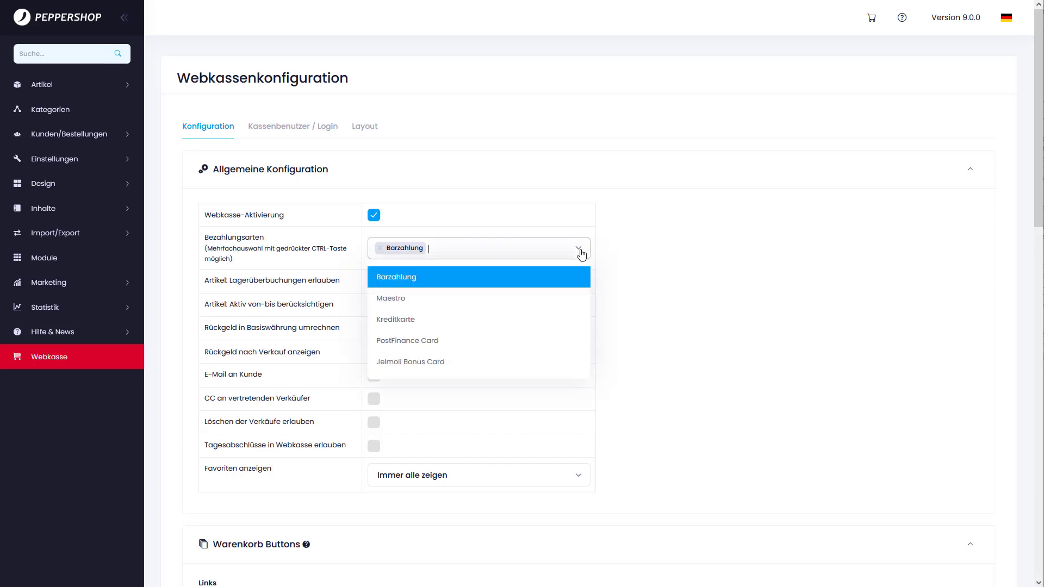
left_click(543, 321)
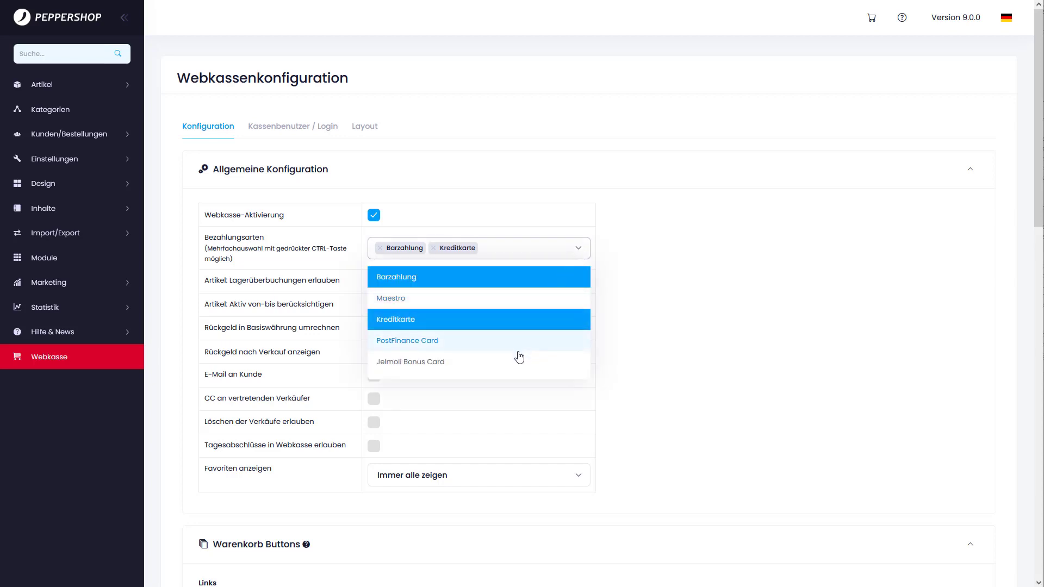
left_click(517, 349)
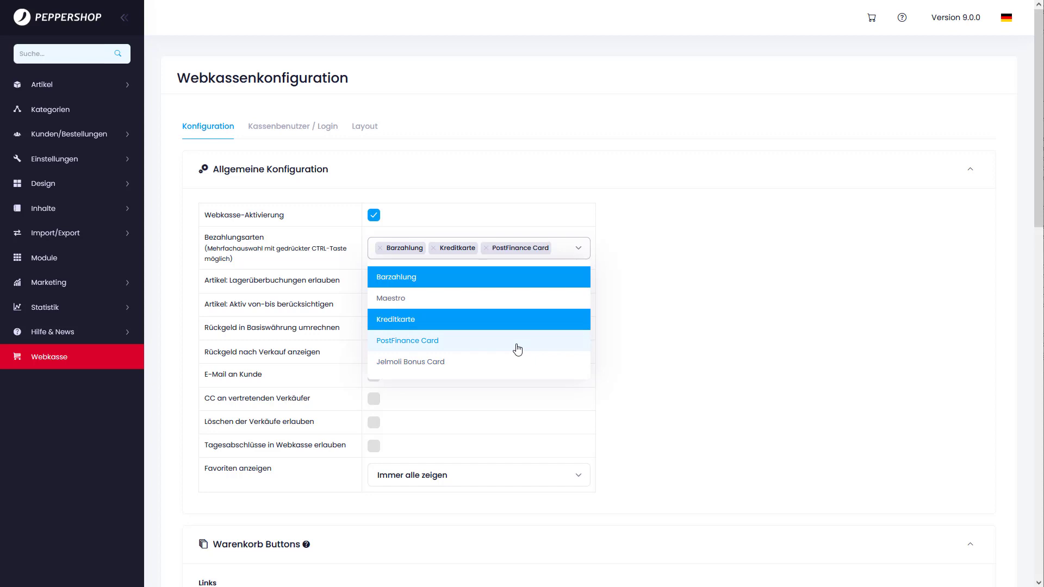
left_click(623, 305)
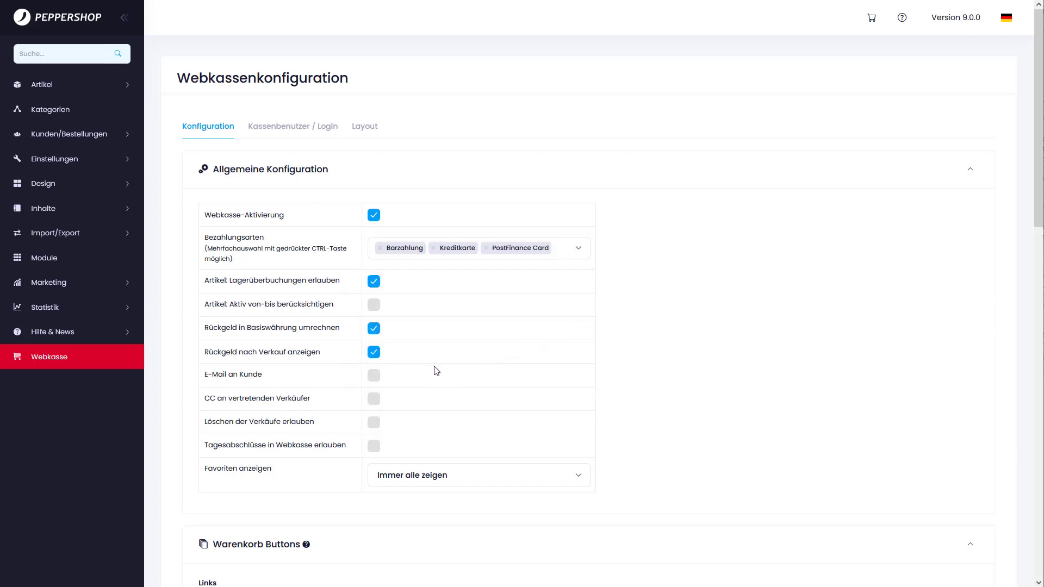
left_click(380, 382)
Inspect the functions available for the Links button under Warenkorb Buttons
scroll(380, 382, "down", 4)
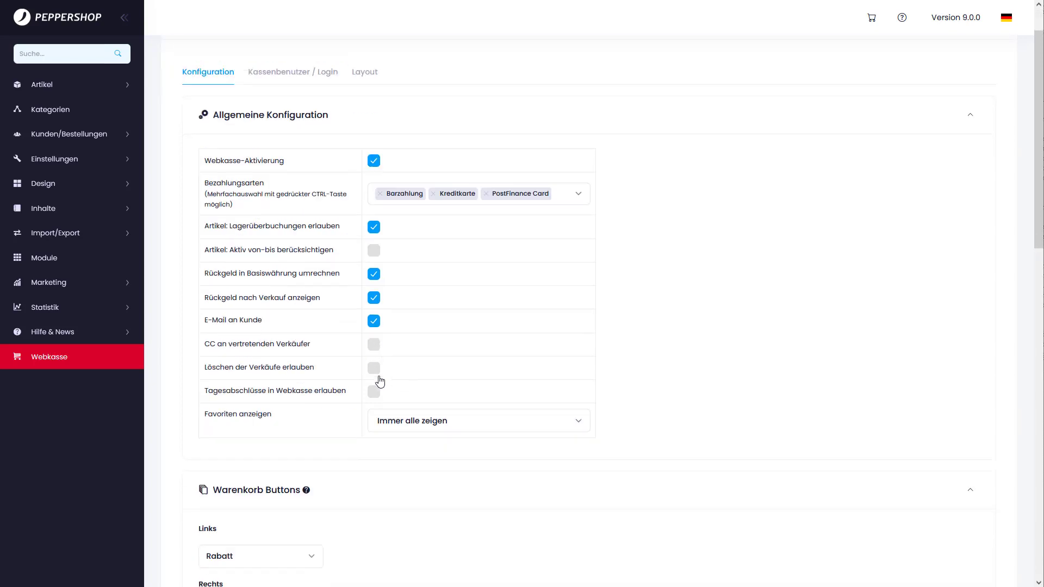
scroll(378, 380, "down", 1)
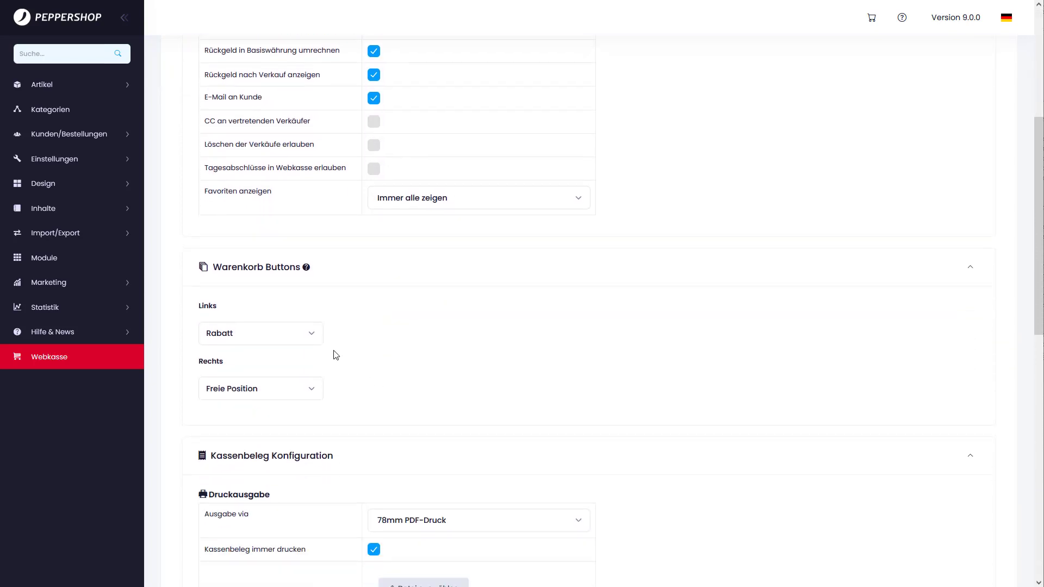
left_click(312, 341)
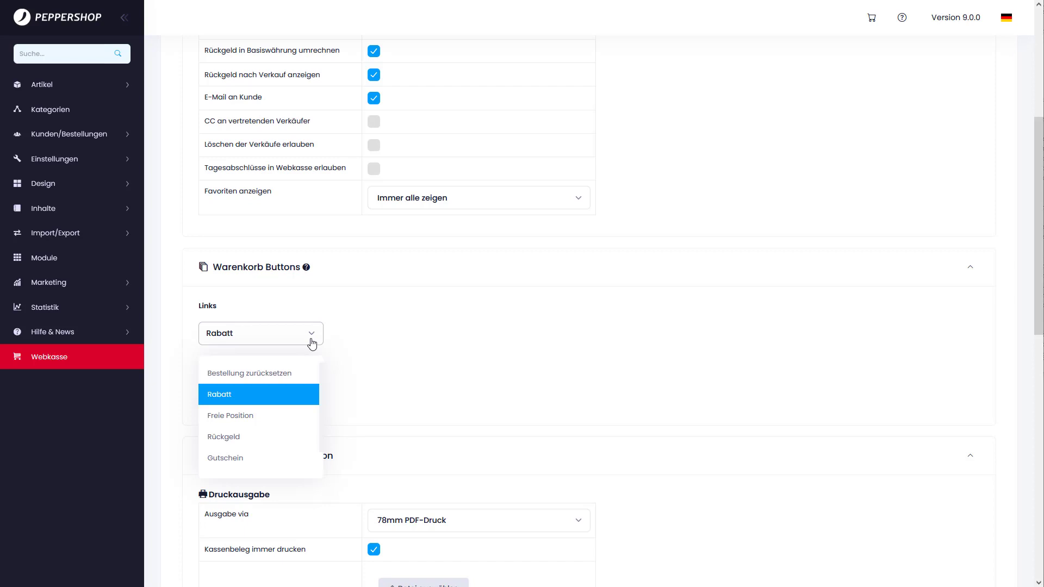
left_click(311, 342)
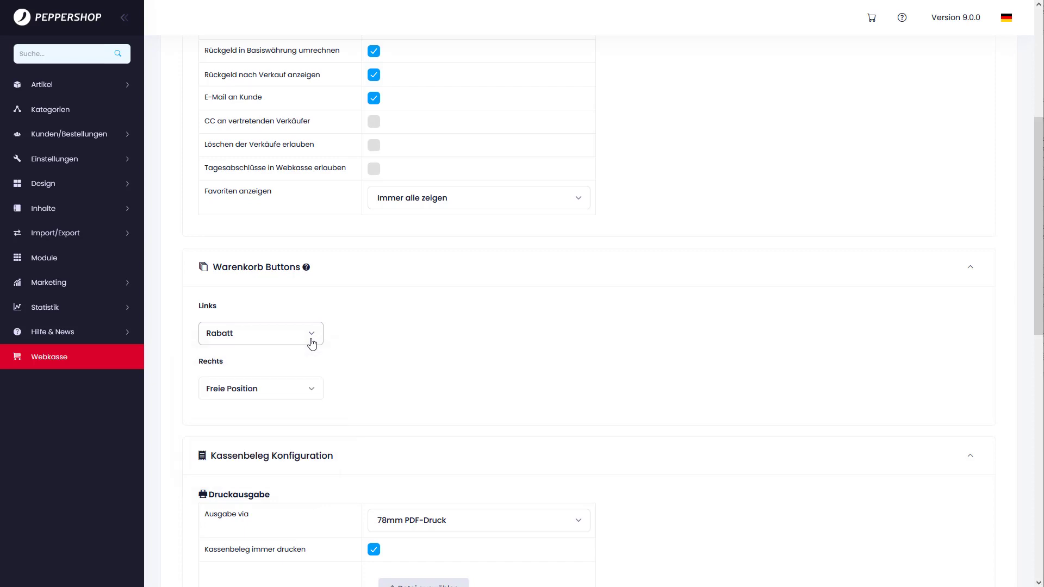
Set the receipt print output (Ausgabe via) to EPSON TM-Intelligent Series Bon-Drucker
scroll(312, 342, "down", 5)
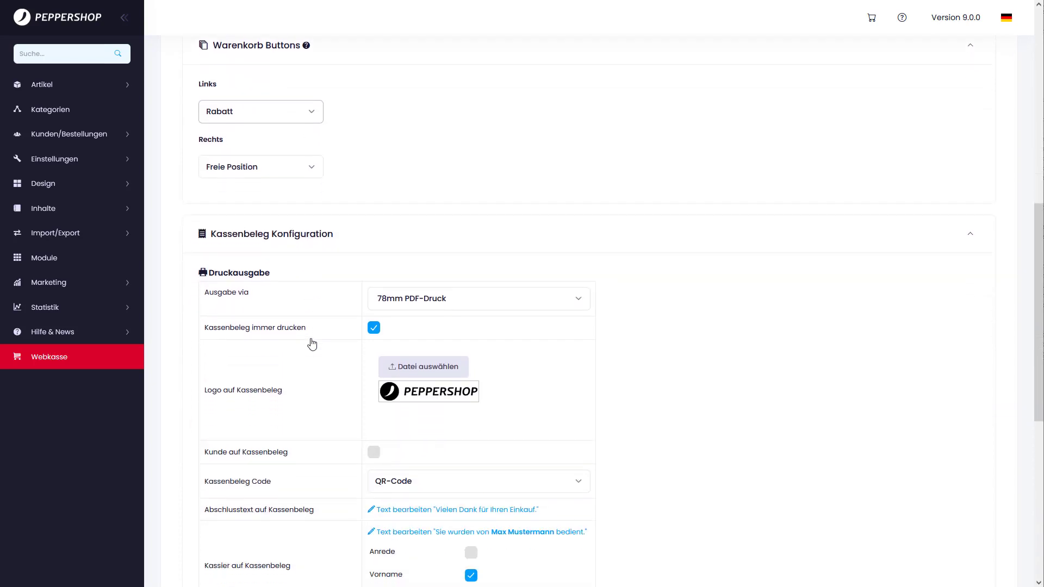
left_click(519, 255)
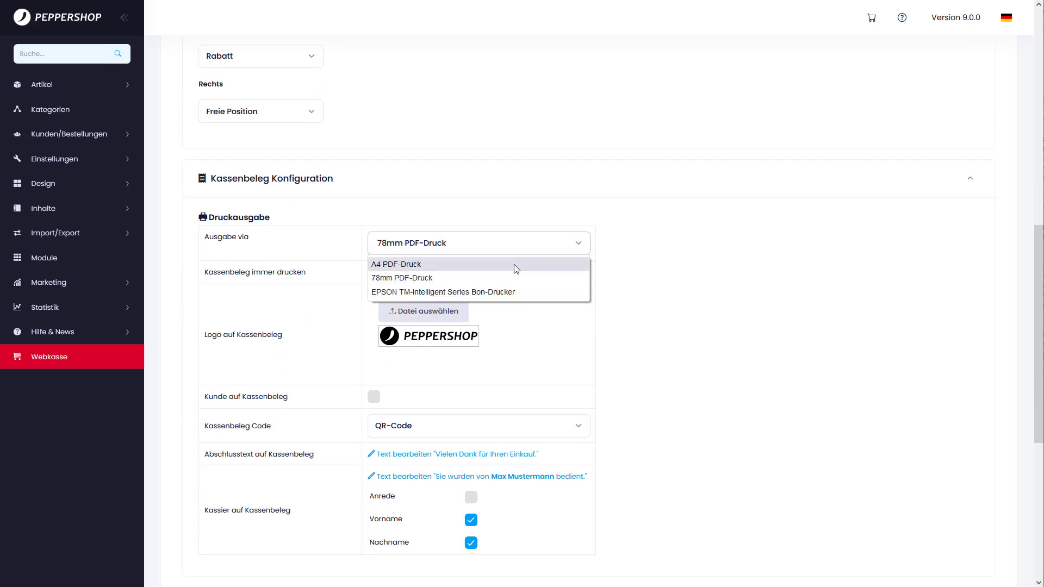
left_click(512, 292)
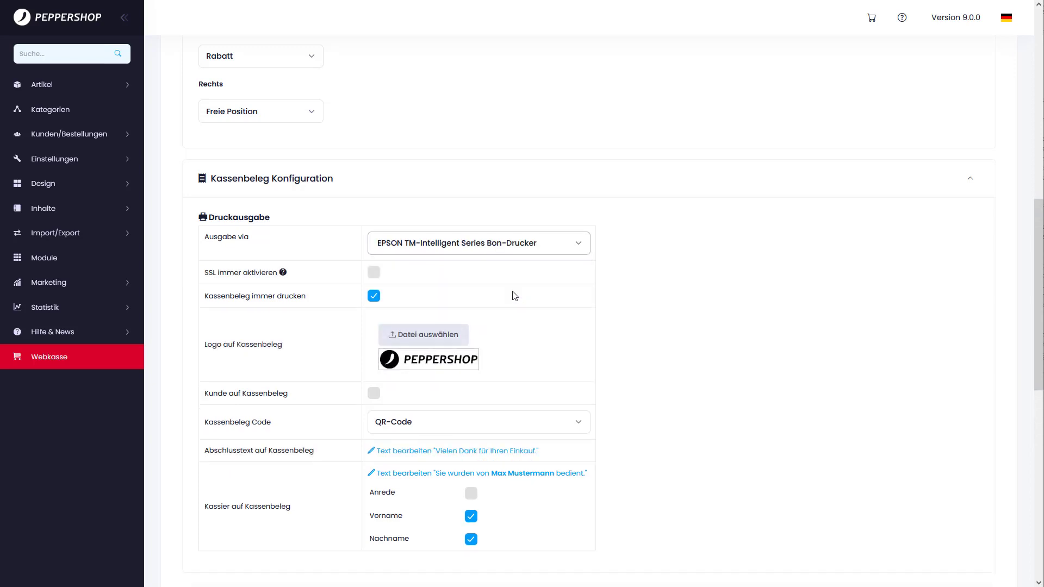
Examine the remaining receipt options, the Kassenplatz Verwaltung fields and the payment terminal settings
scroll(515, 295, "down", 1)
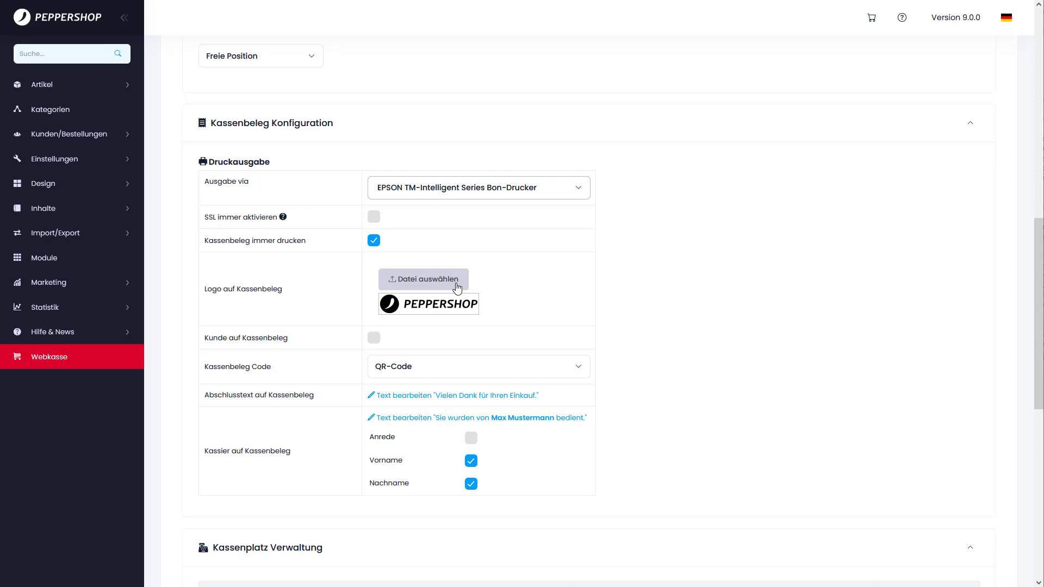
scroll(457, 288, "down", 1)
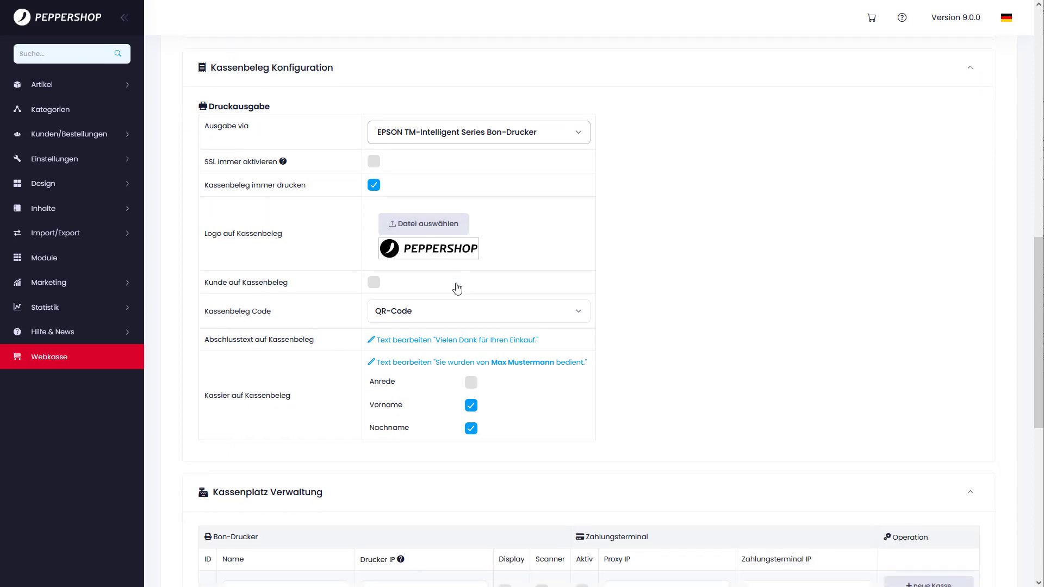
scroll(457, 289, "down", 5)
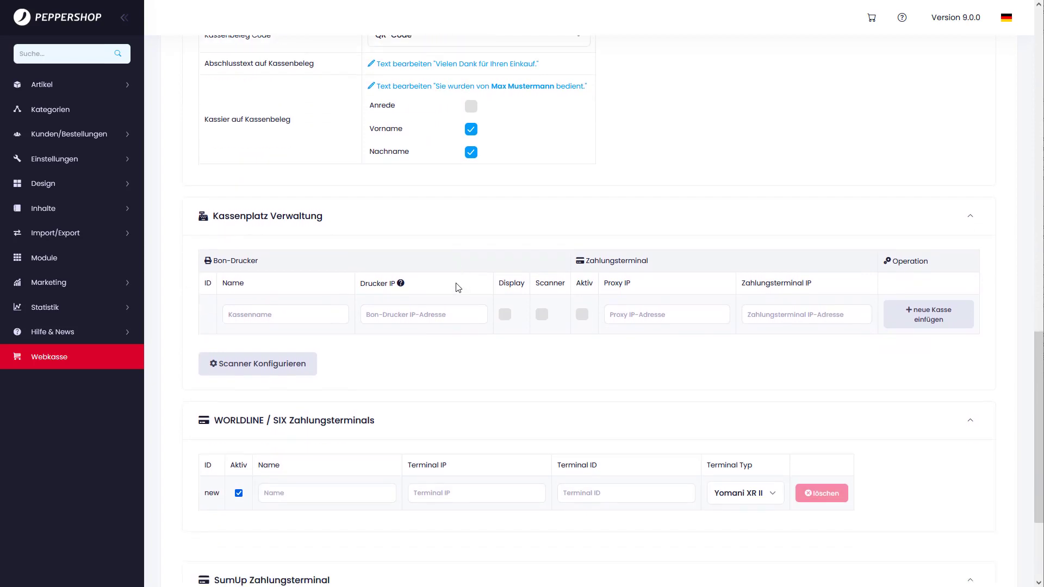
left_click(307, 311)
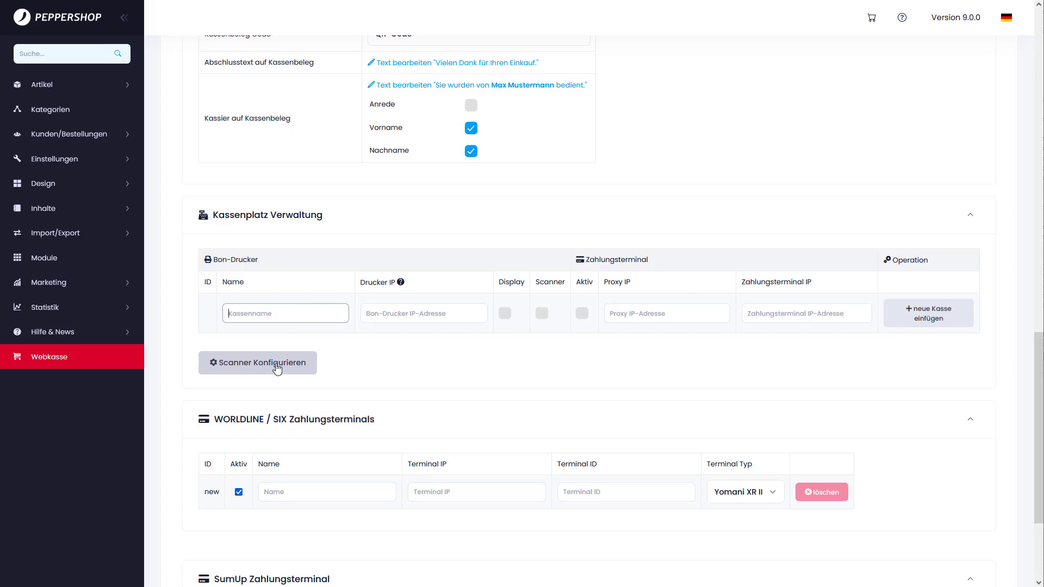
scroll(277, 368, "down", 3)
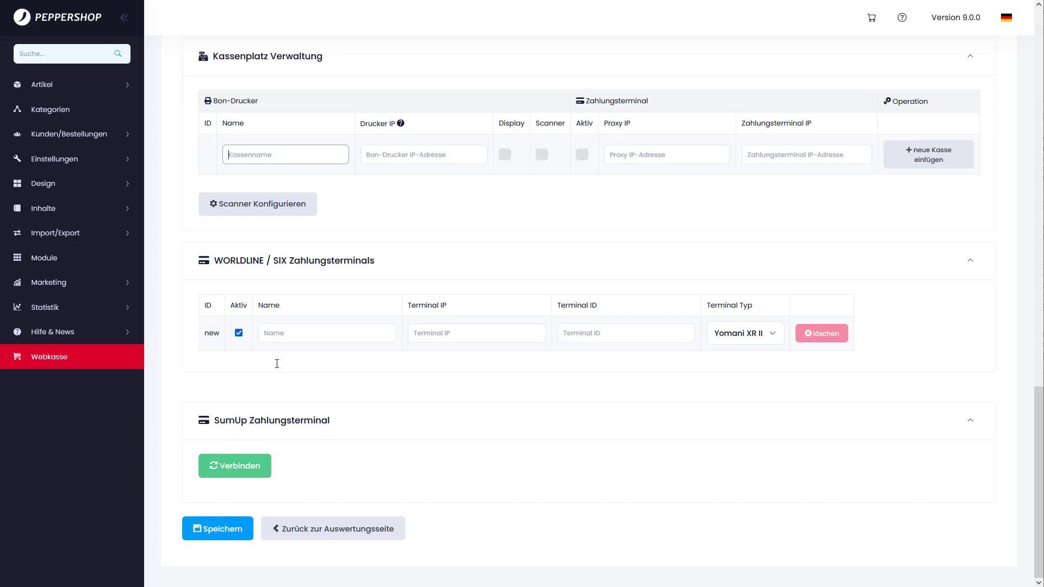
scroll(276, 363, "up", 10)
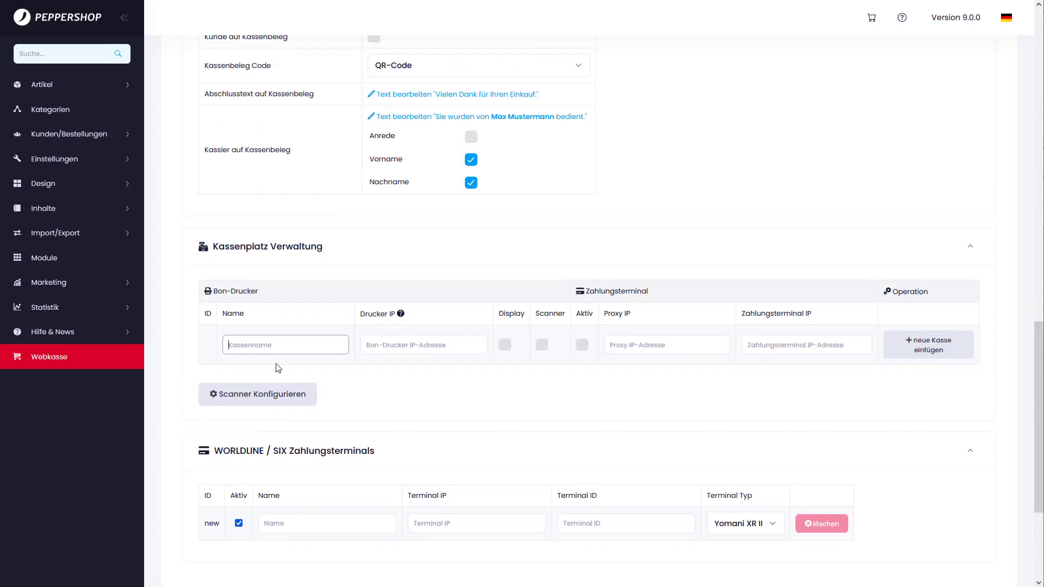
scroll(277, 364, "up", 9)
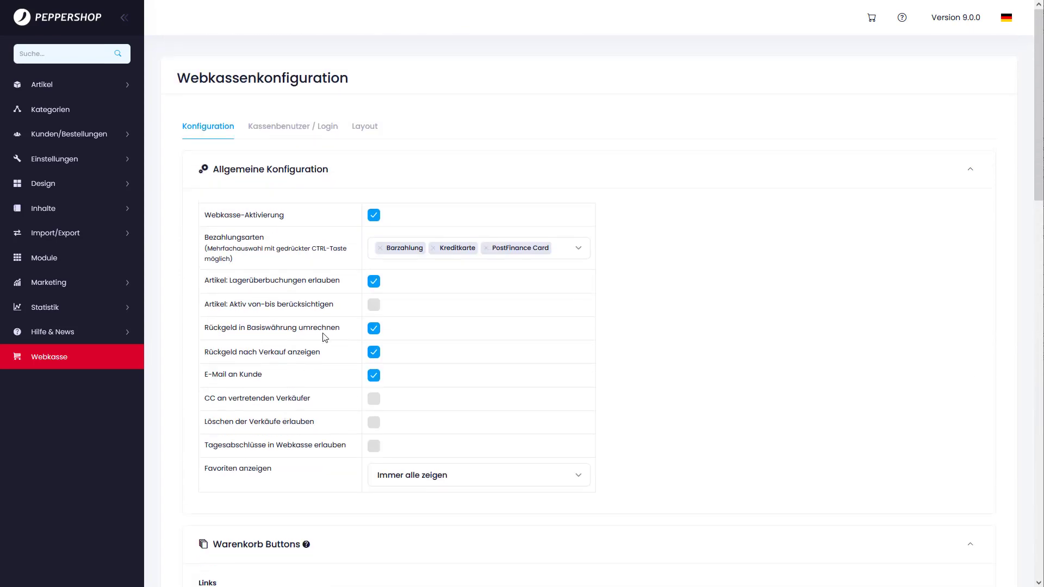
View the Webkasse layout settings and inspect the colour picker for the Hauptfarbe
left_click(370, 130)
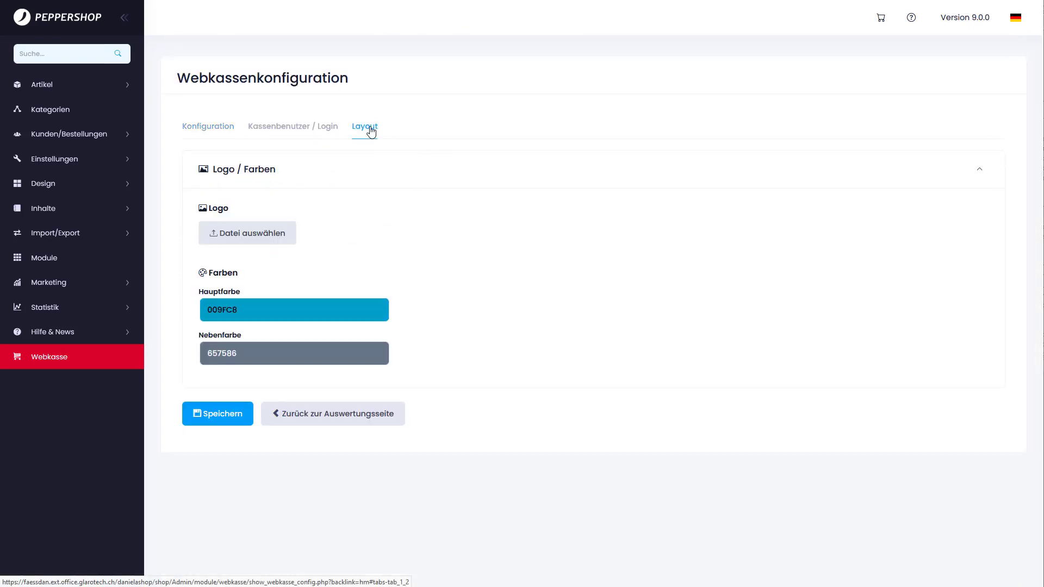
left_click(285, 307)
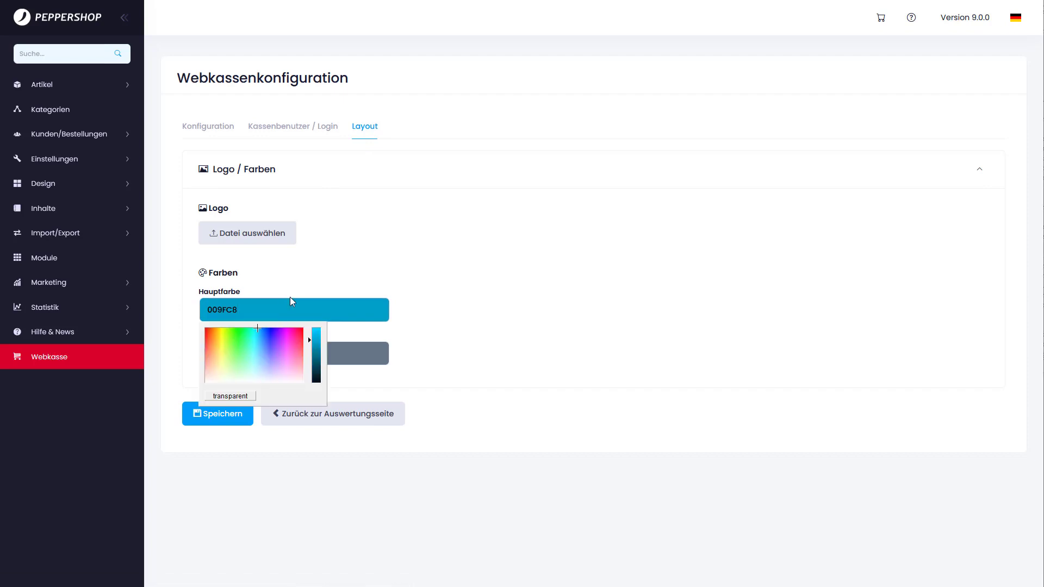
left_click(290, 288)
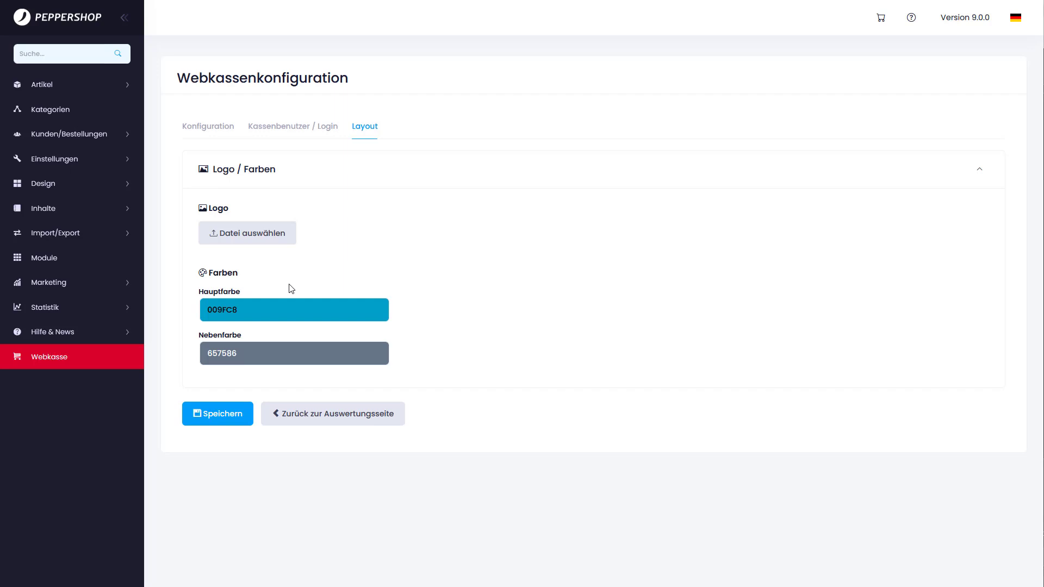
Start a new article with Artikel-Nr. 89542 and the name "Ab durch die Hecke"
left_click(102, 87)
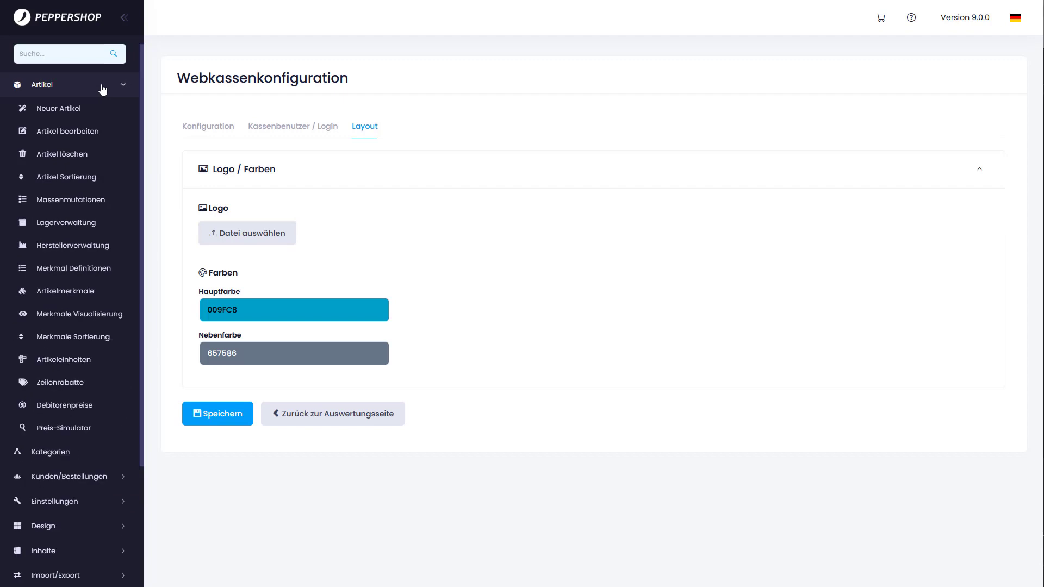
left_click(85, 118)
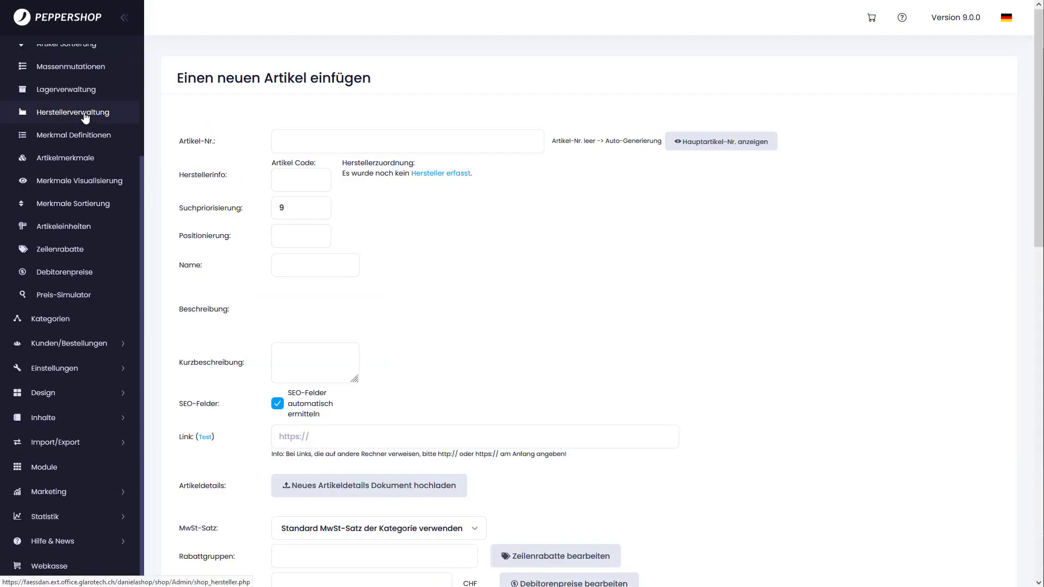
left_click(291, 138)
type("89542")
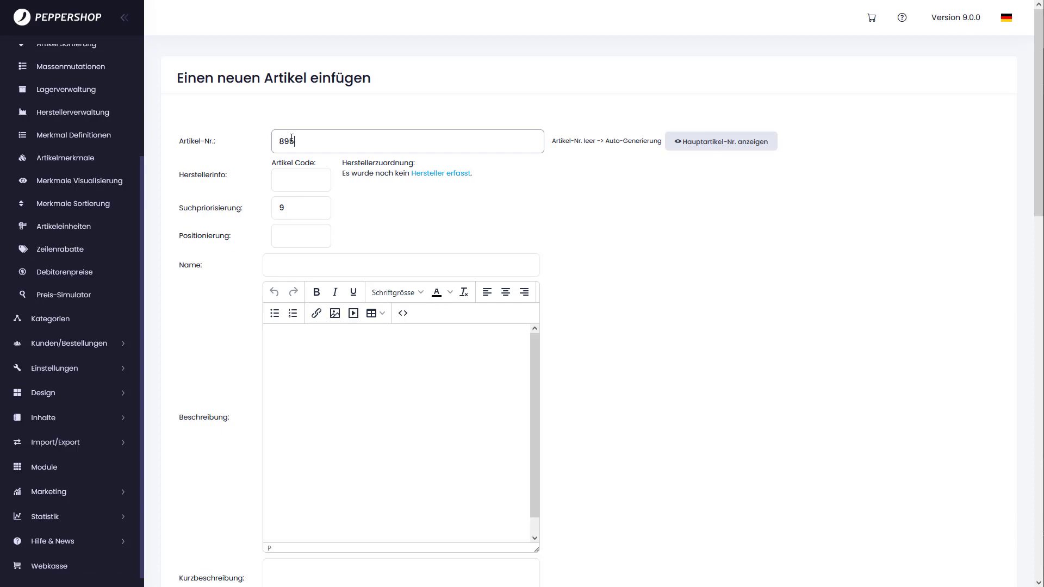
left_click(282, 264)
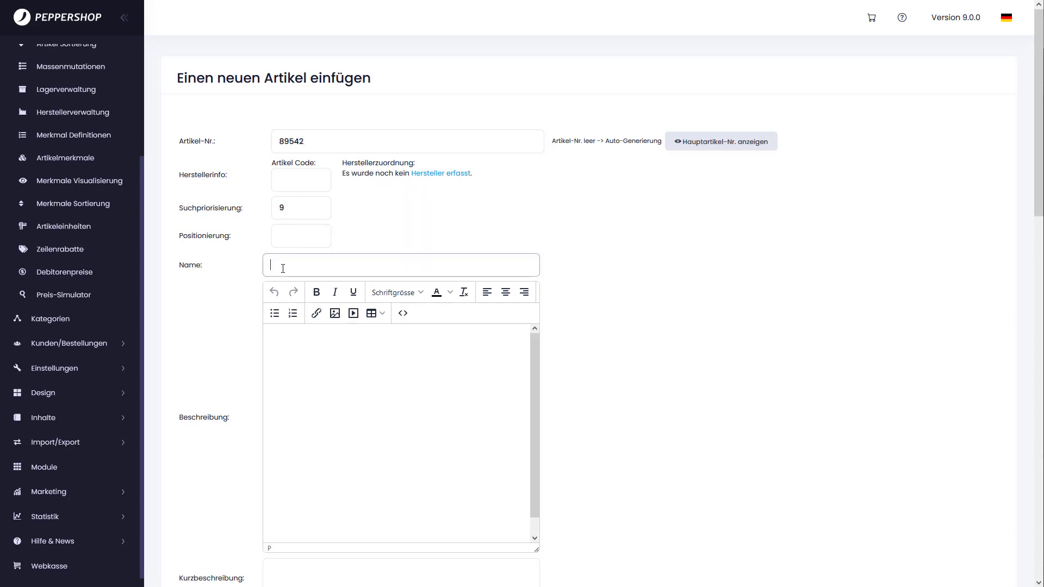
type("Ab durch")
key("Down")
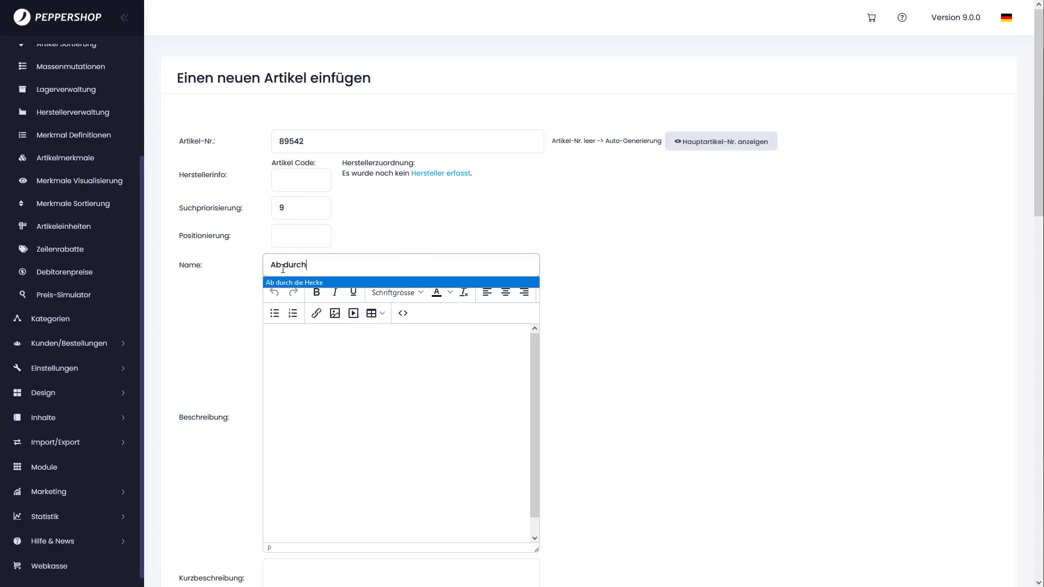
key("Return")
Set the new article's Preis to 19.99 CHF and its Lagerbestand to 5
scroll(233, 261, "down", 10)
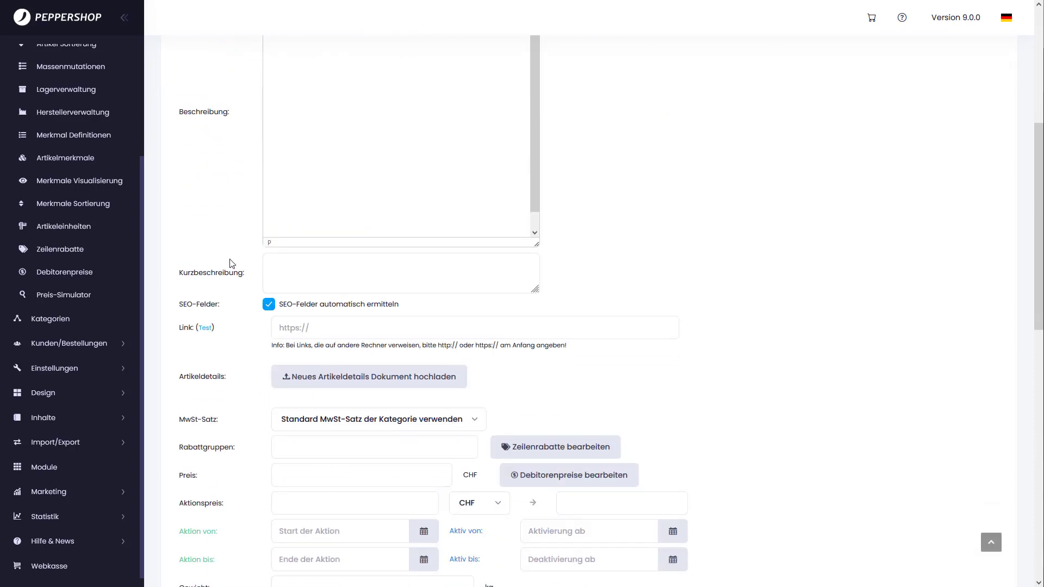
left_click(308, 225)
type("19.99")
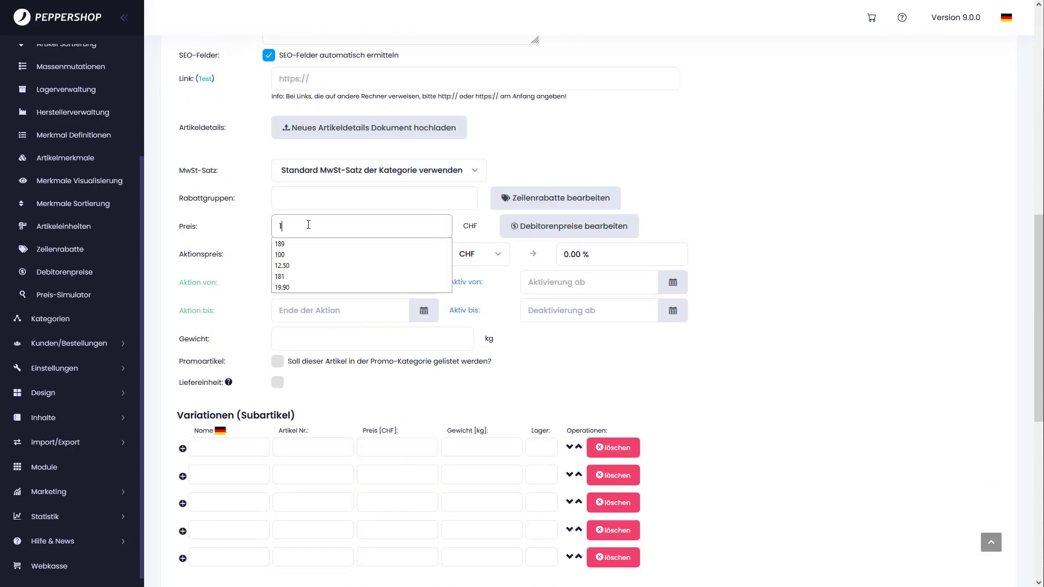
left_click(253, 245)
scroll(252, 247, "down", 7)
scroll(252, 248, "down", 1)
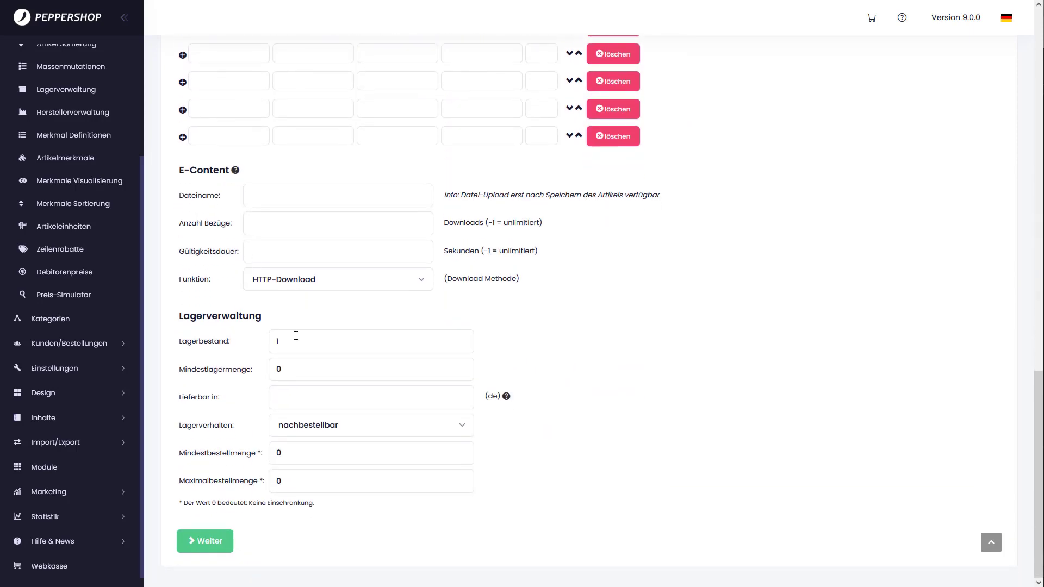
left_click_drag(295, 337, 265, 344)
type("5")
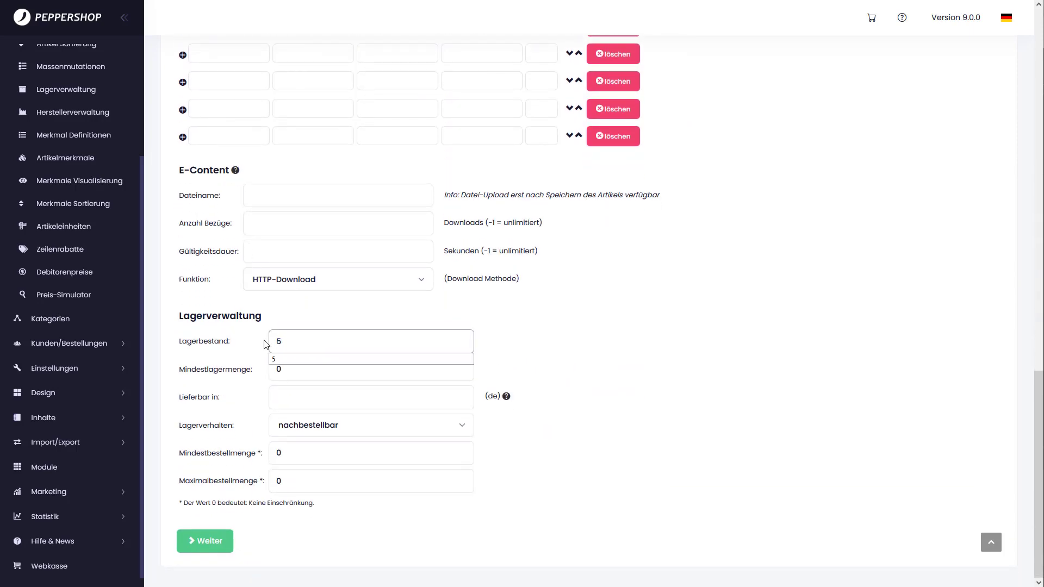
left_click(255, 347)
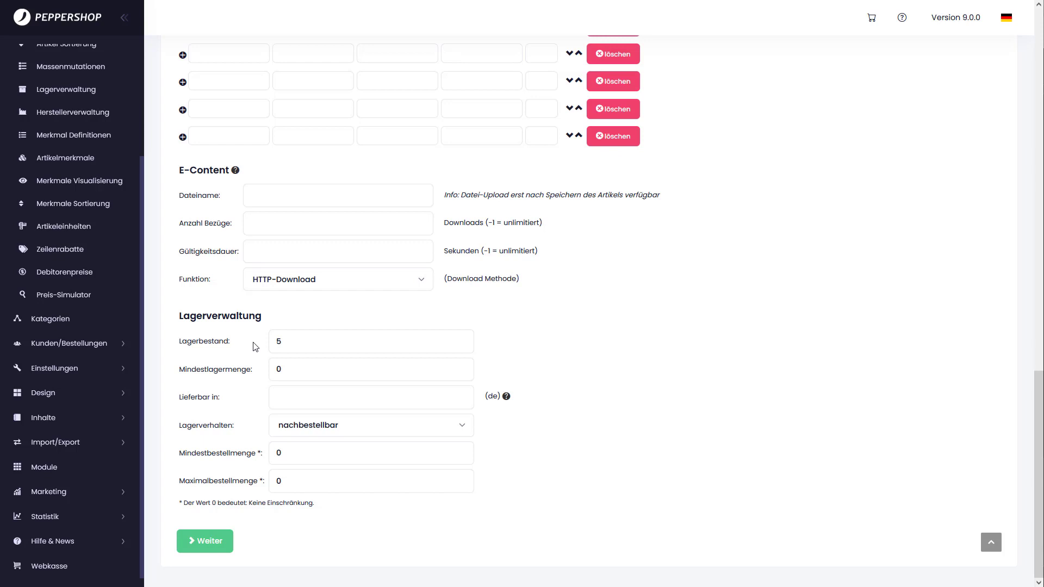
Assign the new article to the DVD category and save it
left_click(209, 541)
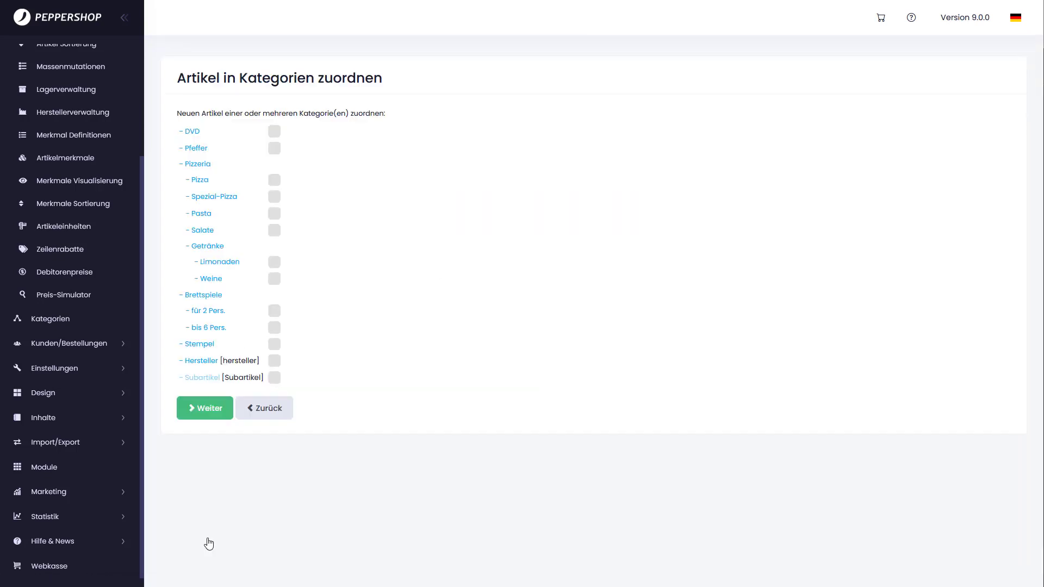
left_click(275, 133)
left_click(194, 408)
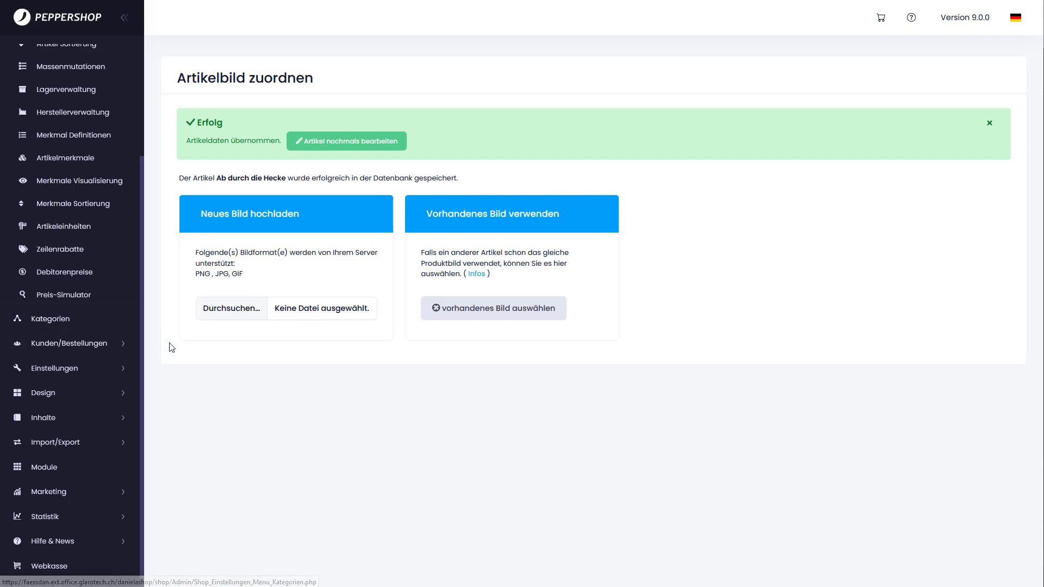
Log in to the Webkasse as the first cashier listed under Kassenbenutzer
left_click(48, 566)
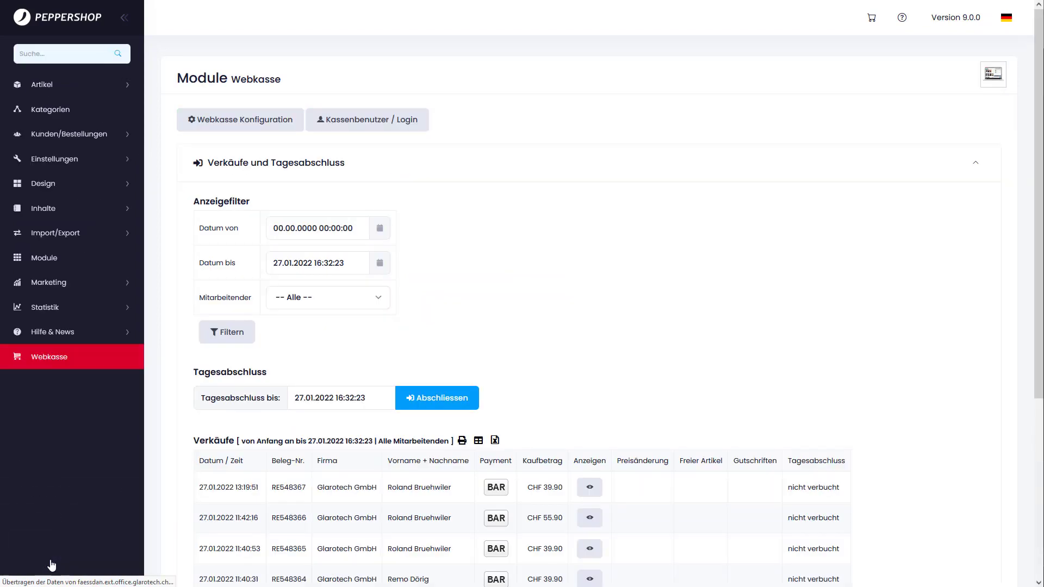
left_click(324, 133)
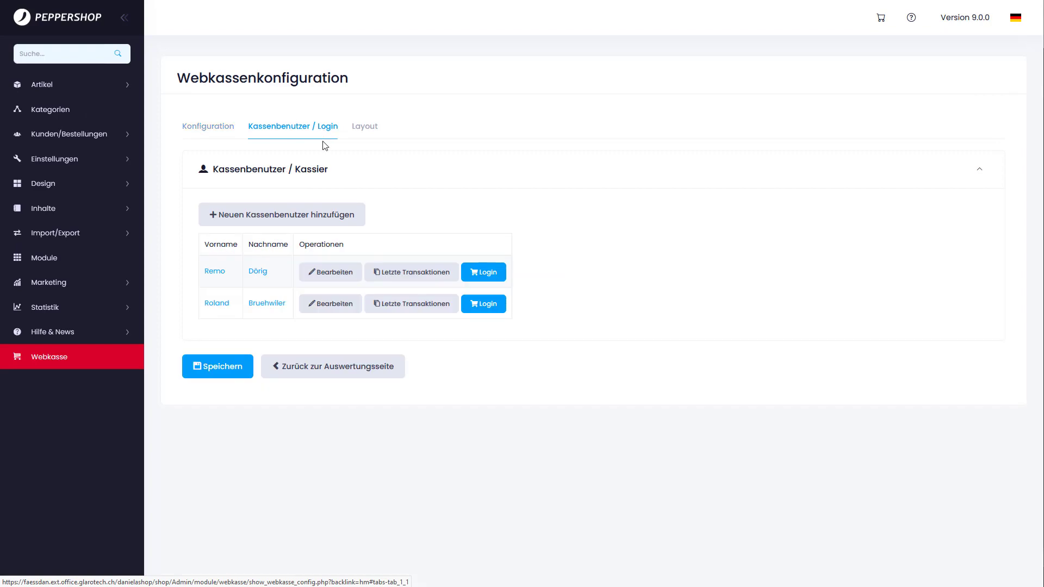
left_click(491, 272)
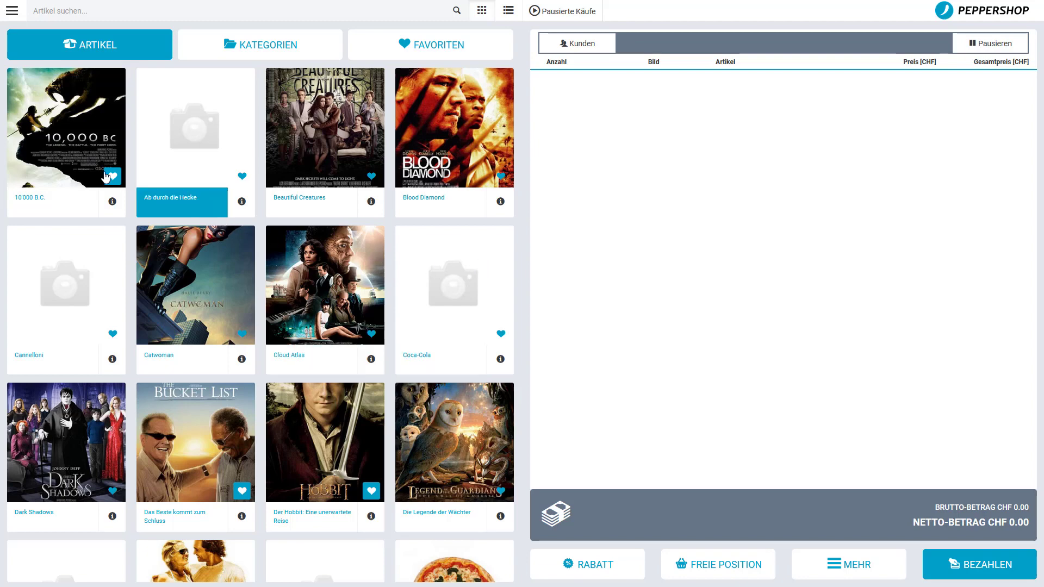
Add the article 10'000 B.C. to the cart and give it a discount of CHF 2 as an amount
left_click(72, 142)
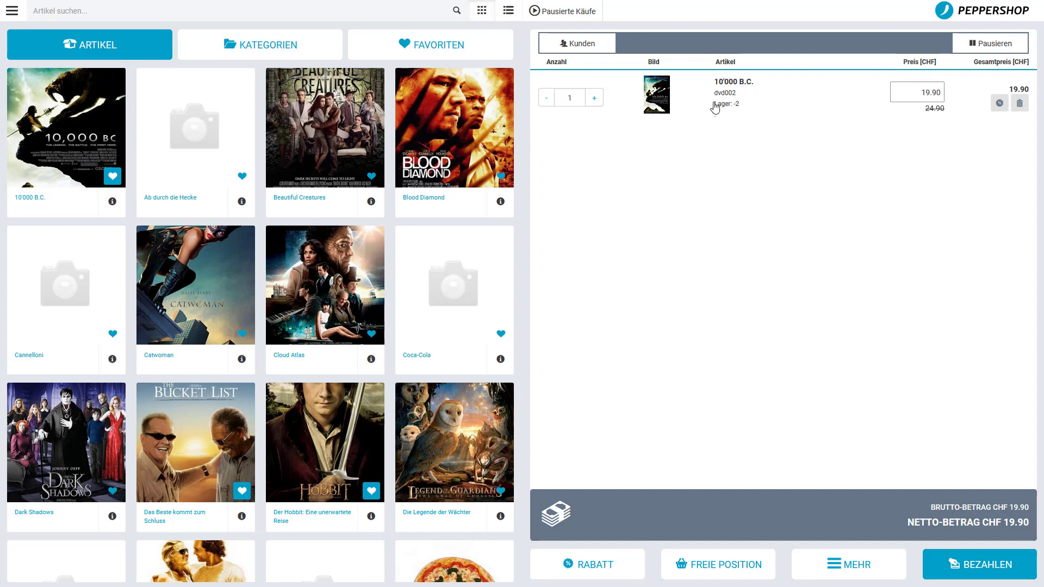
left_click(998, 104)
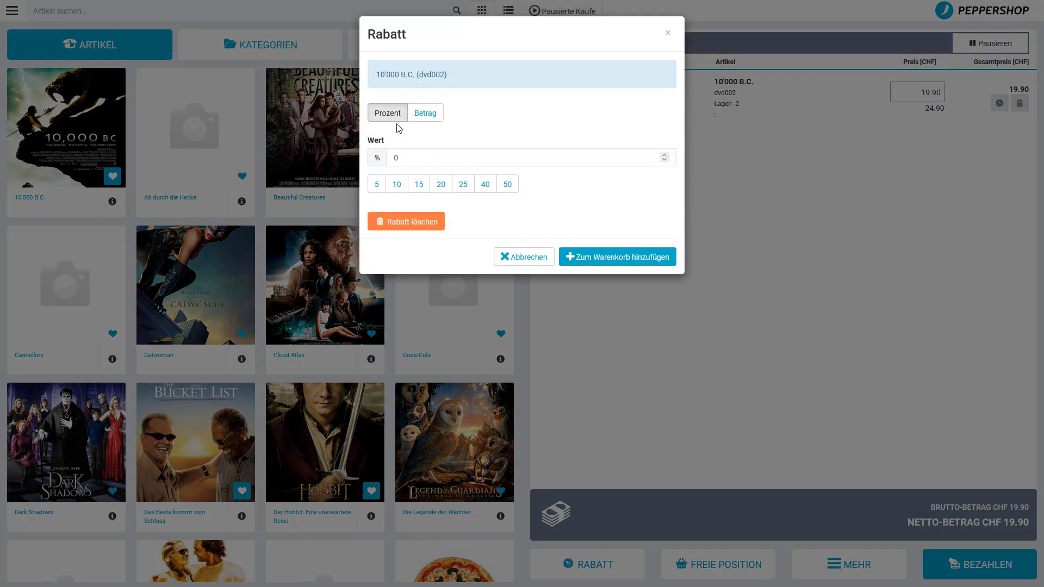
left_click(423, 124)
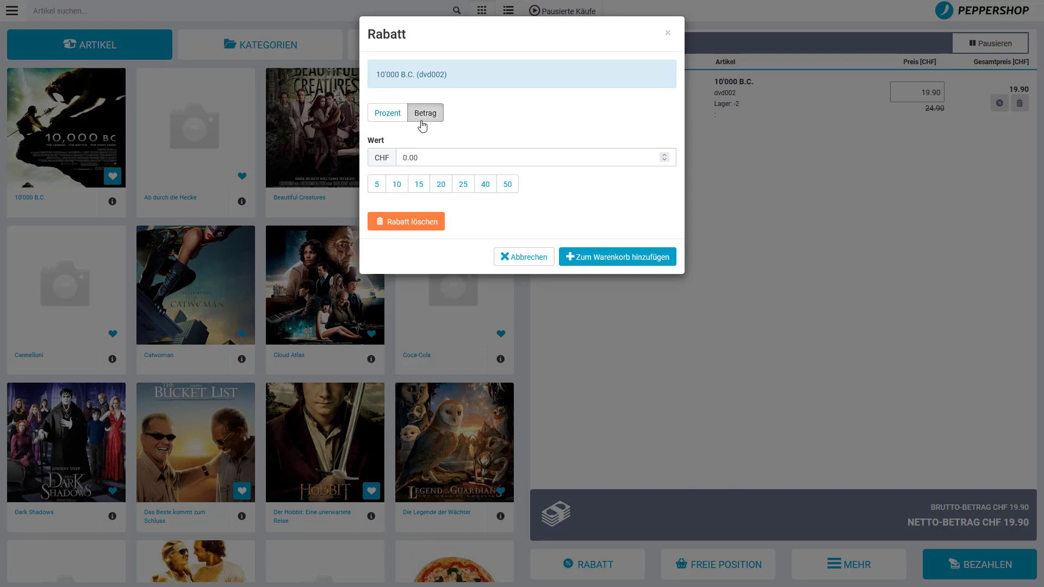
left_click_drag(407, 157, 404, 157)
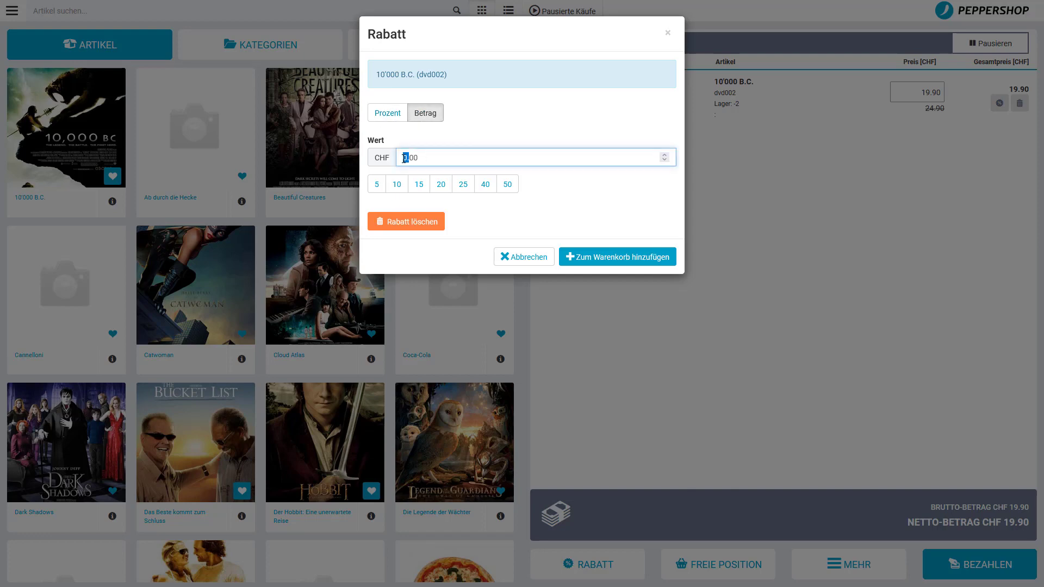
type("2")
left_click(576, 260)
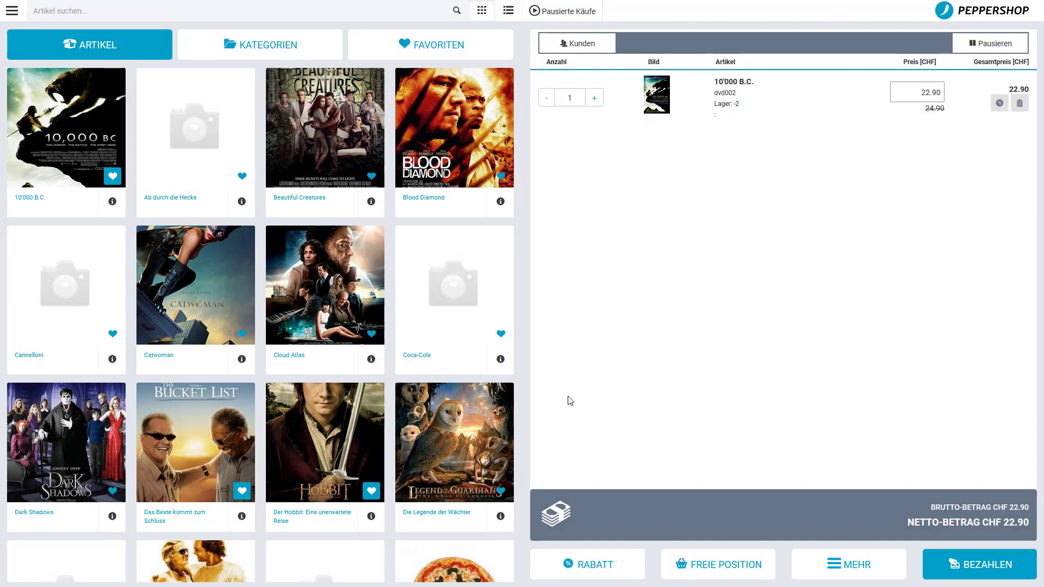
Add a 15 percent discount named "Friends" to the whole cart
left_click(569, 563)
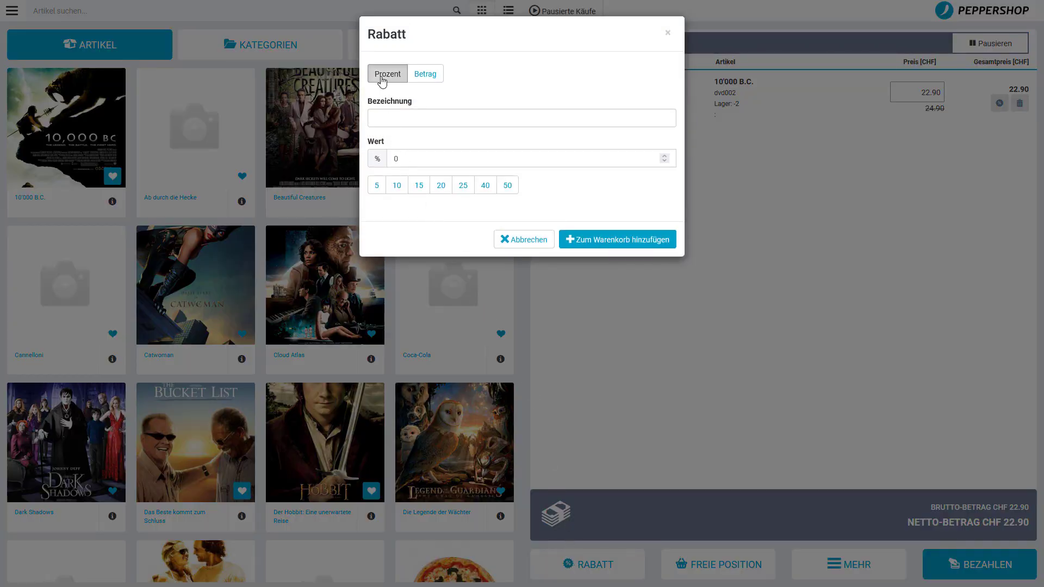
left_click(408, 120)
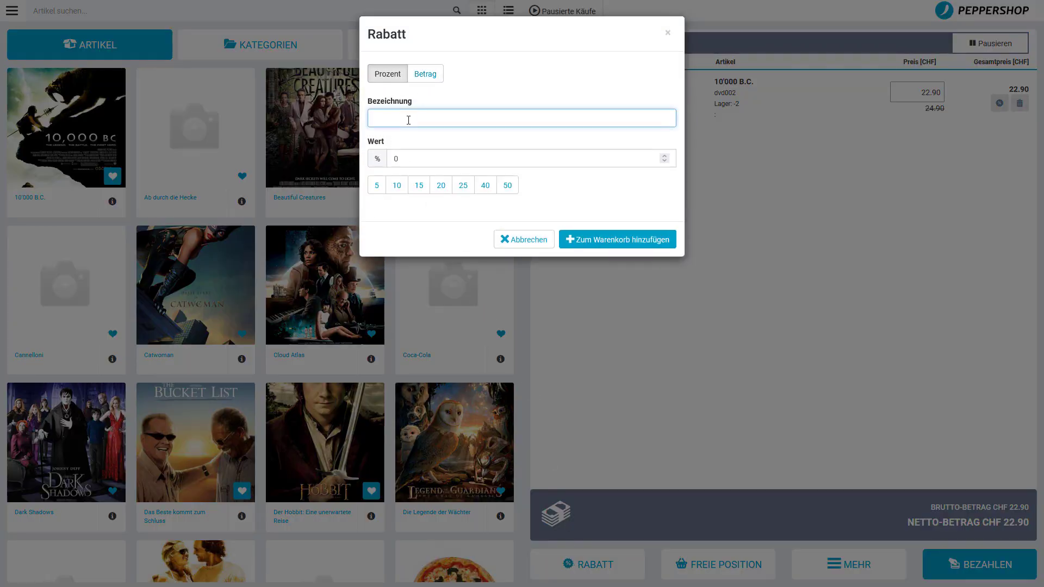
type("Friends")
left_click(422, 191)
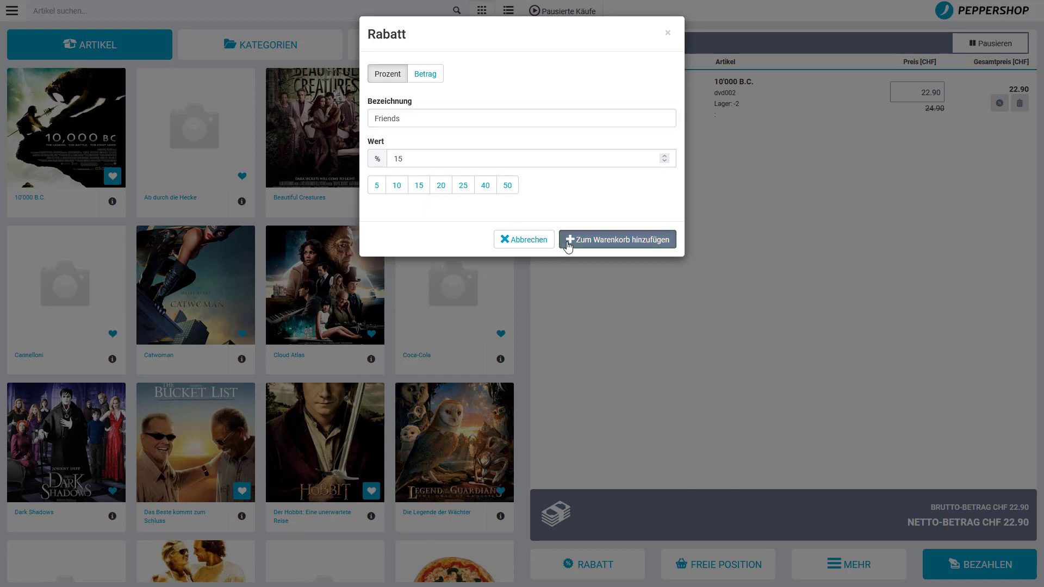
left_click(567, 242)
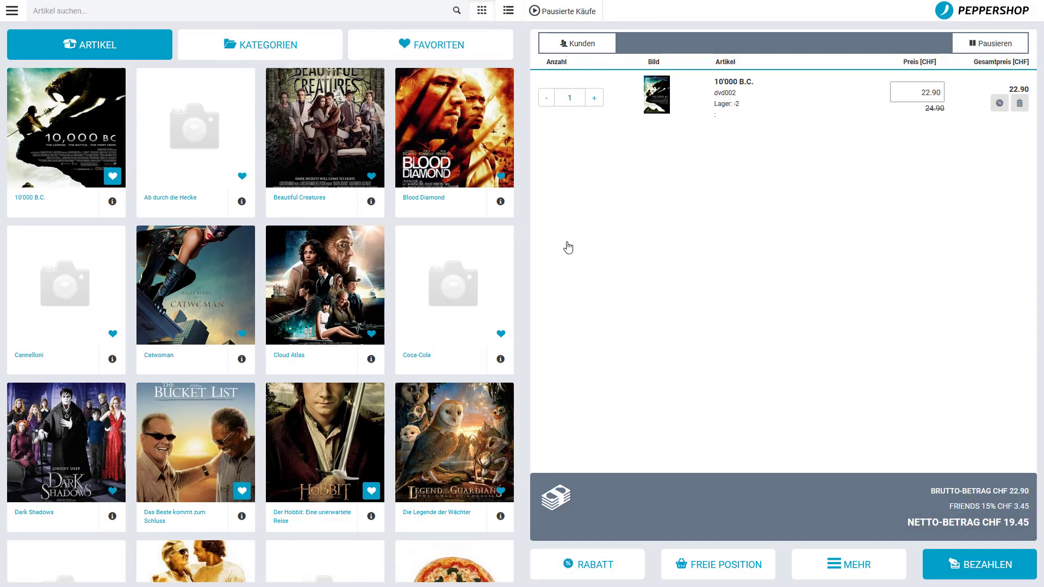
Add a free position named "Säckli" priced at CHF 1.00 to the cart
left_click(681, 565)
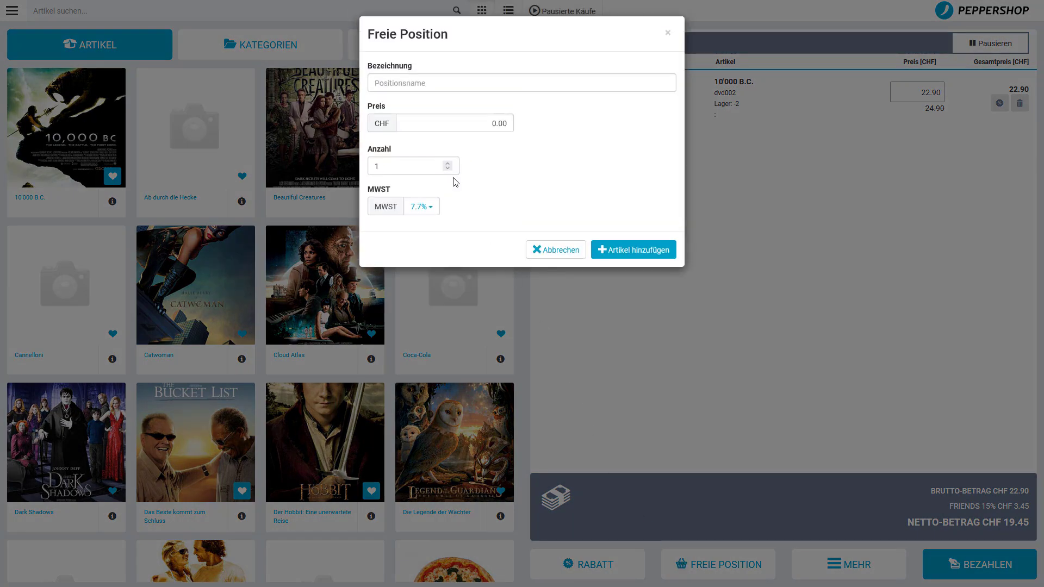
left_click(409, 85)
type("Säckl")
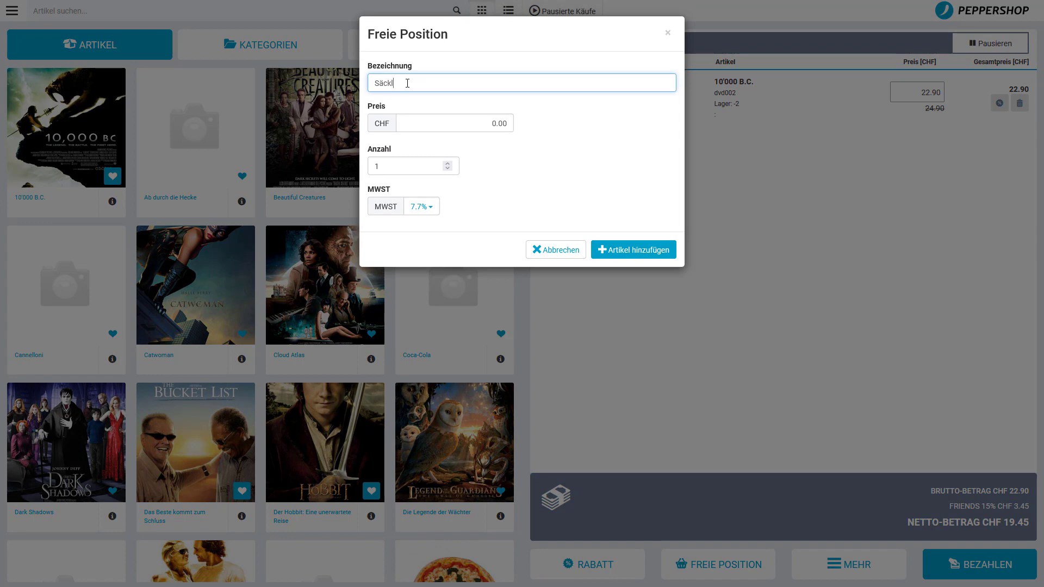
type("i")
left_click(461, 125)
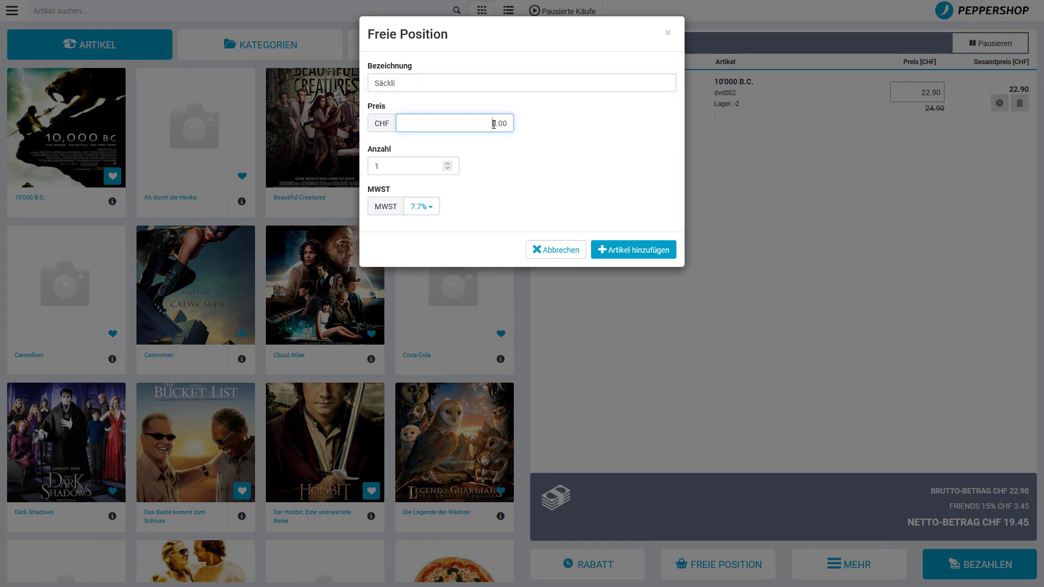
double_click(497, 124)
type("1")
left_click(622, 251)
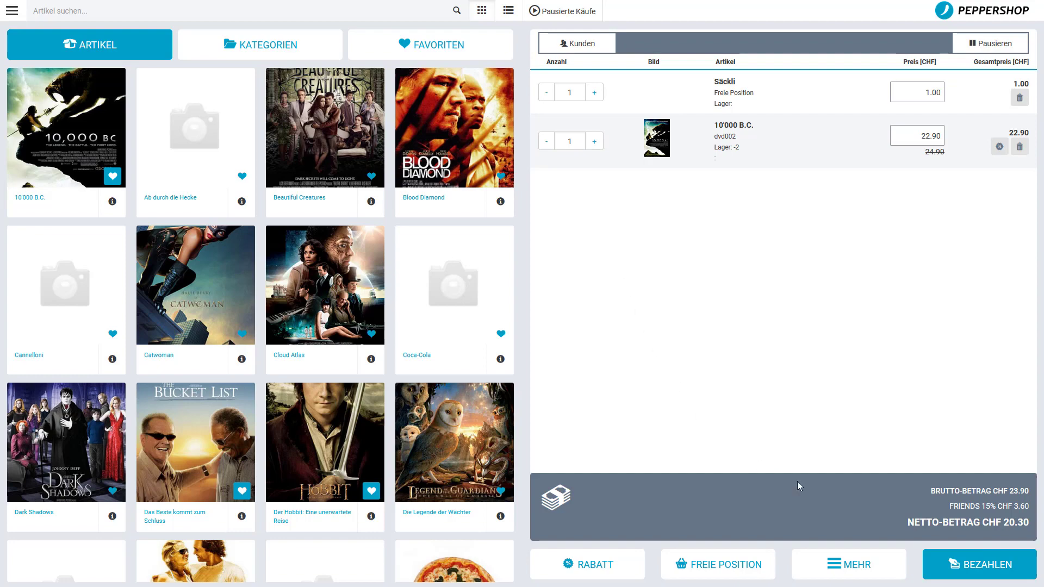
Start paying for the cart, view the Maestro and Kreditkarte options, and choose Barzahlung as the payment method
left_click(967, 562)
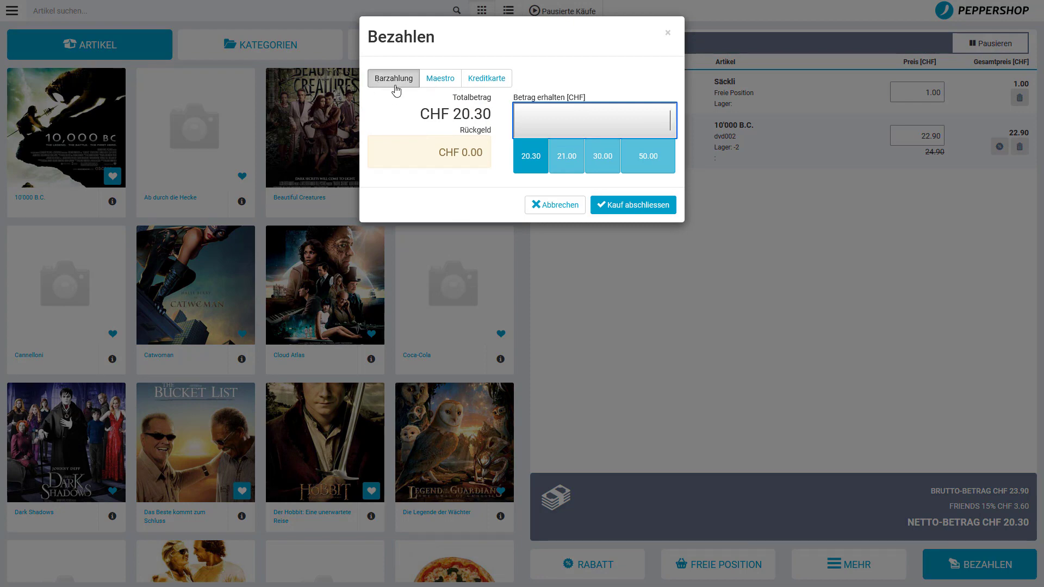
left_click(449, 84)
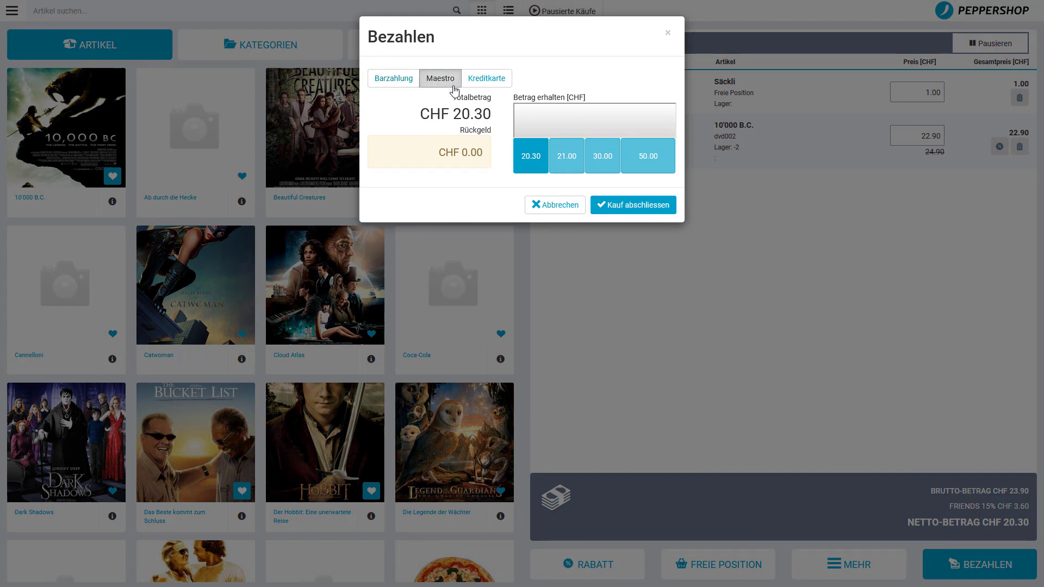
left_click(488, 87)
left_click(400, 88)
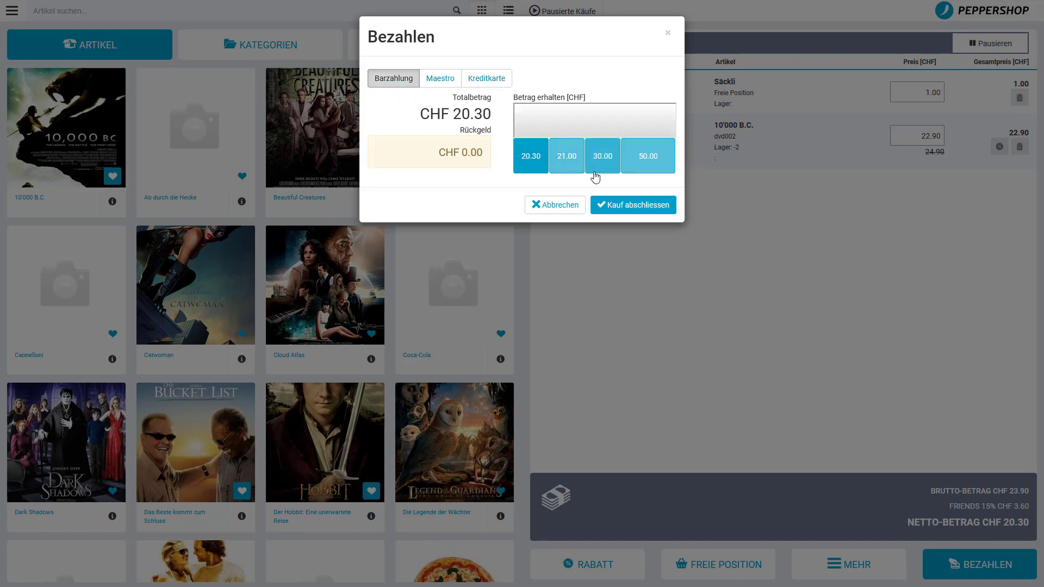
Complete the cash purchase with CHF 30.00 received and open the receipt PDF in Firefox
left_click(620, 127)
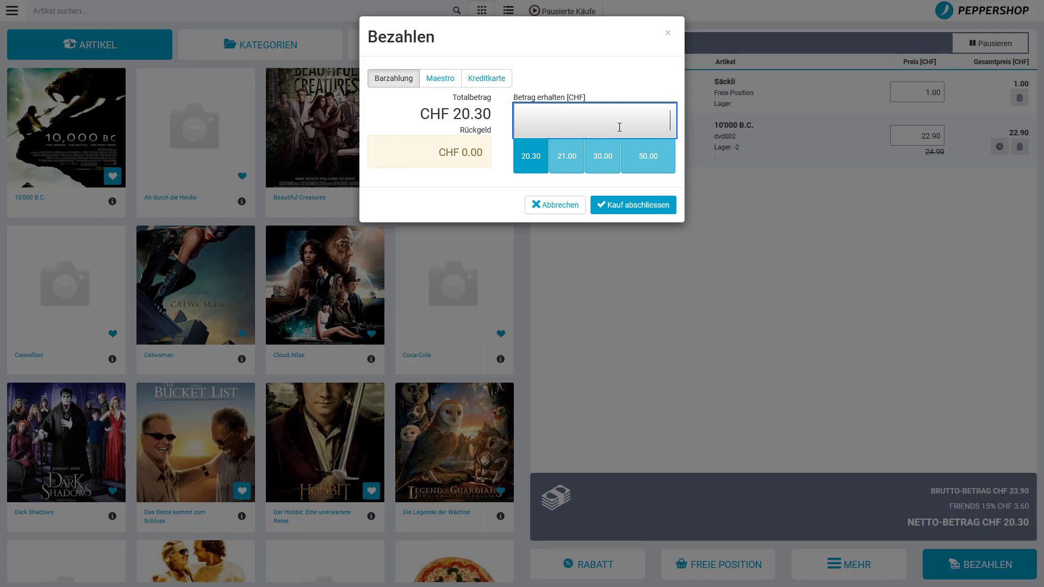
left_click(599, 162)
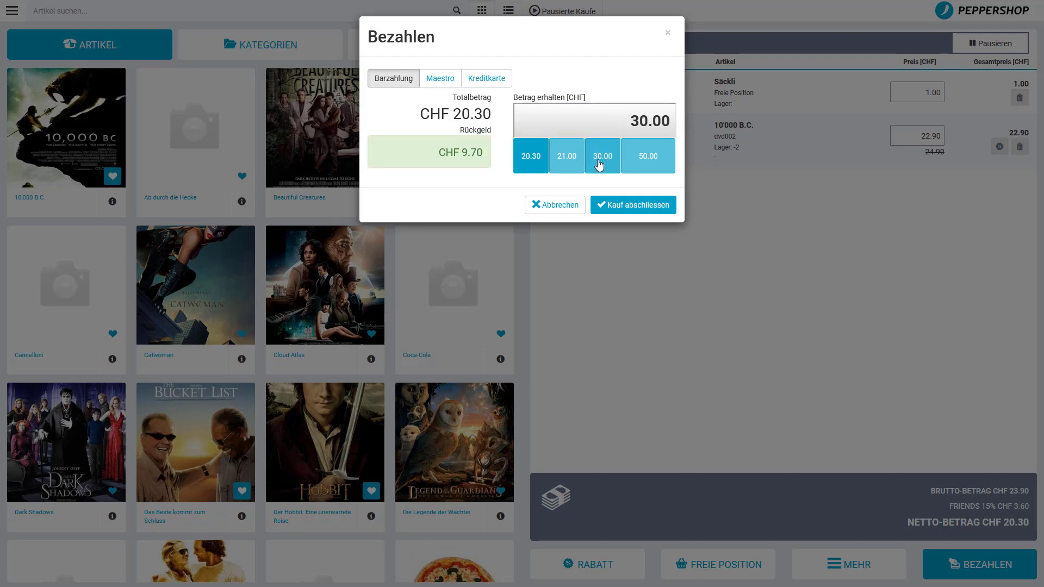
left_click(605, 206)
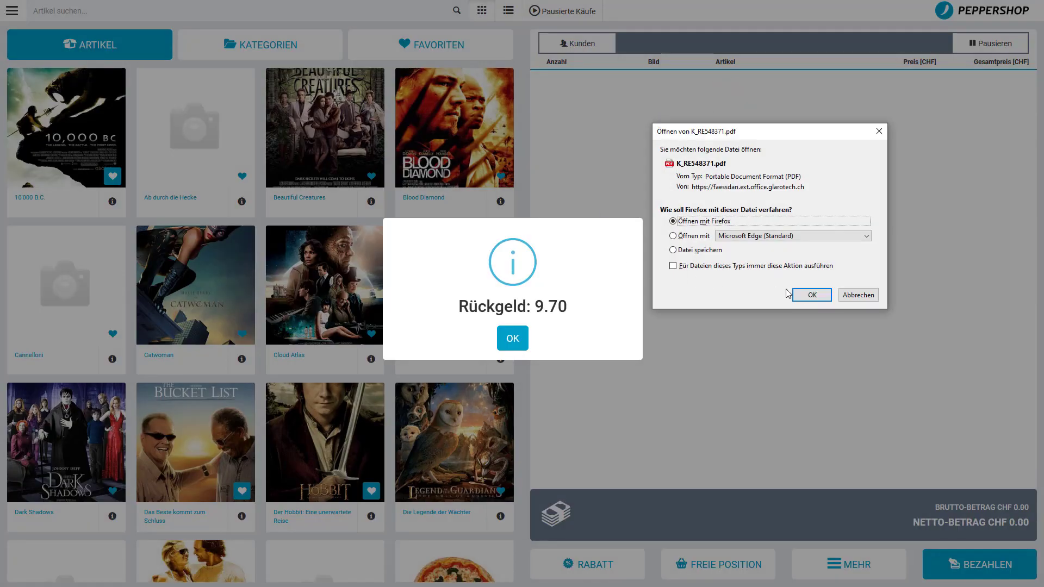
left_click(805, 294)
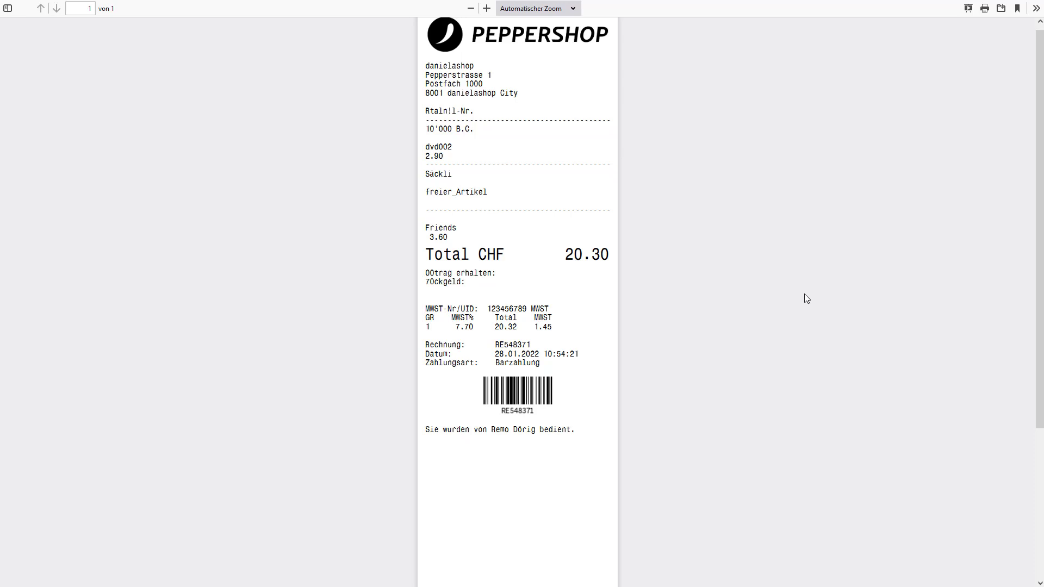
Close the receipt and the change notice, and view the article categories and favourites
key("ctrl+w")
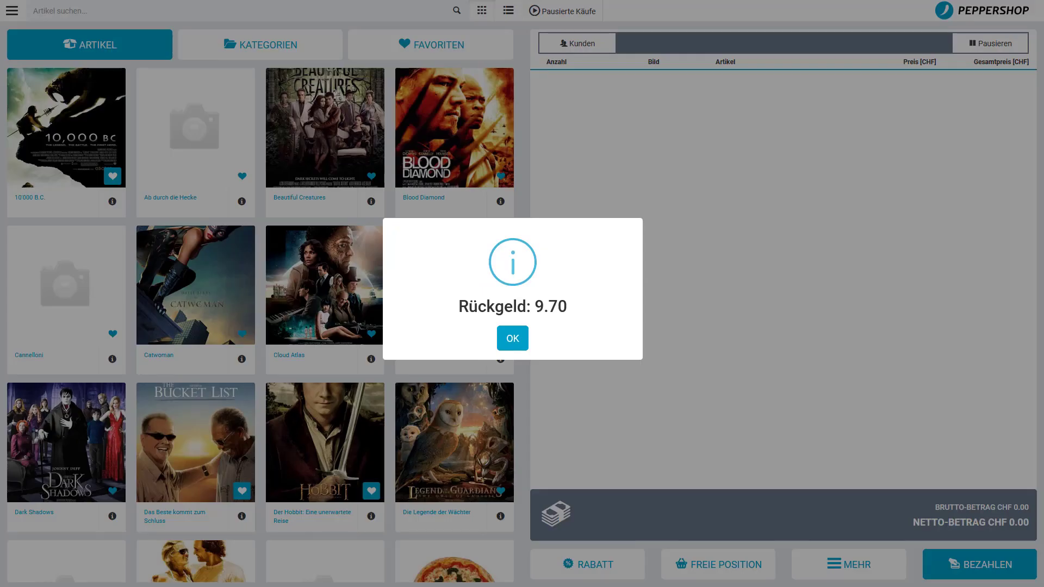
left_click(512, 339)
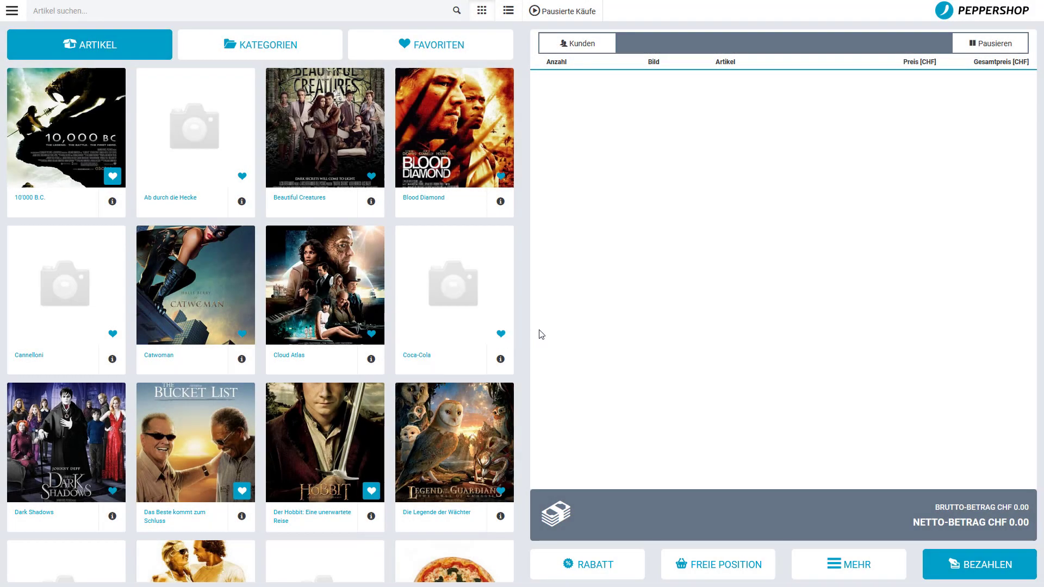
left_click(241, 57)
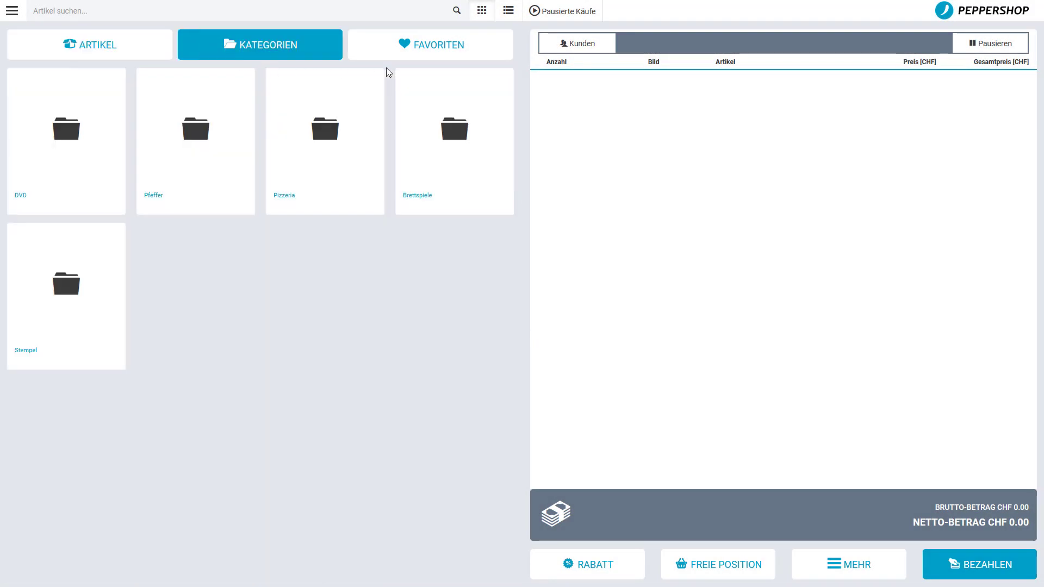
left_click(461, 53)
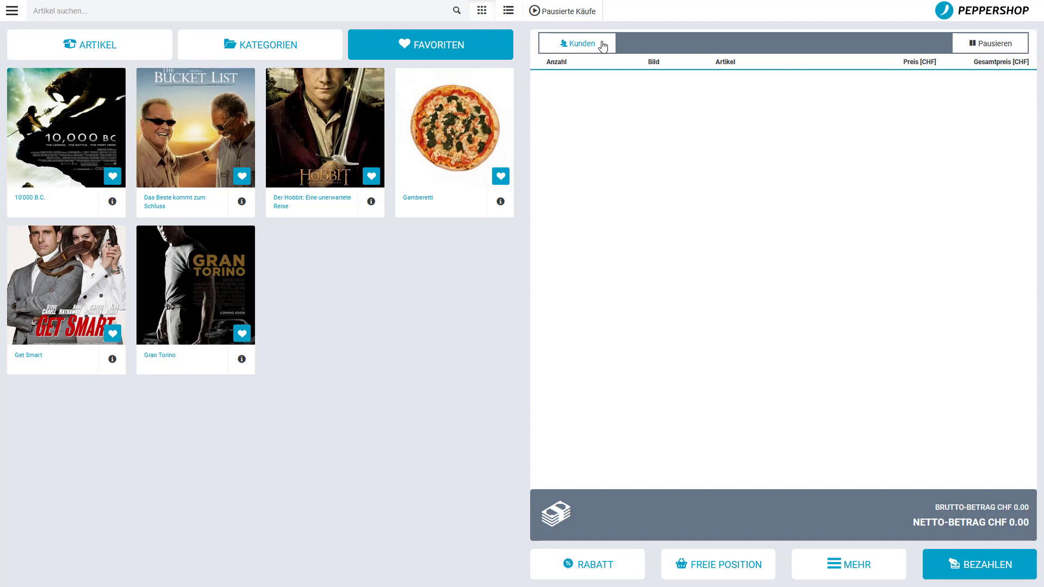
Search the customers by the customer's first name and assign the matching customer to the purchase
left_click(12, 12)
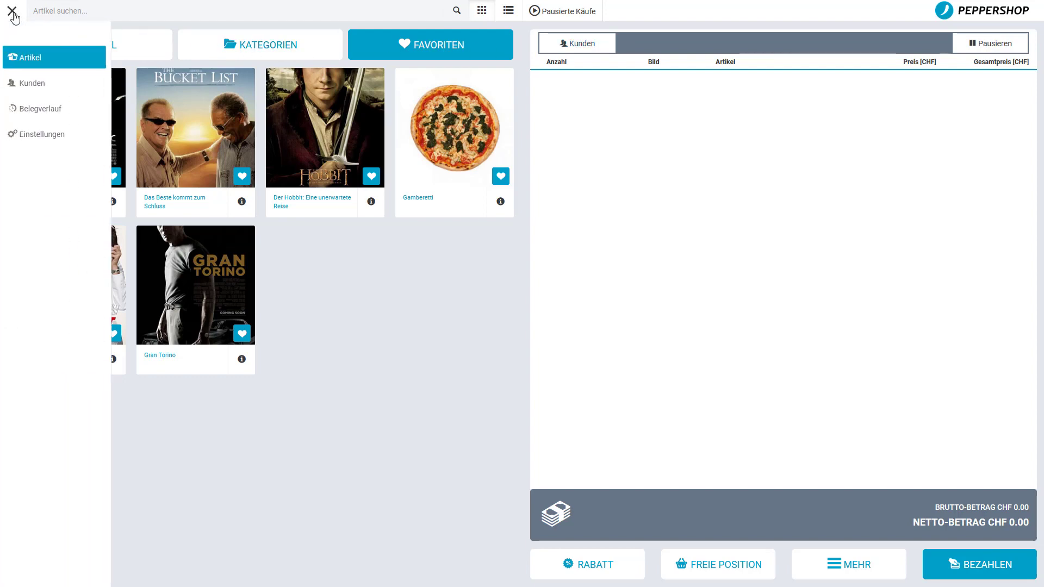
left_click(45, 84)
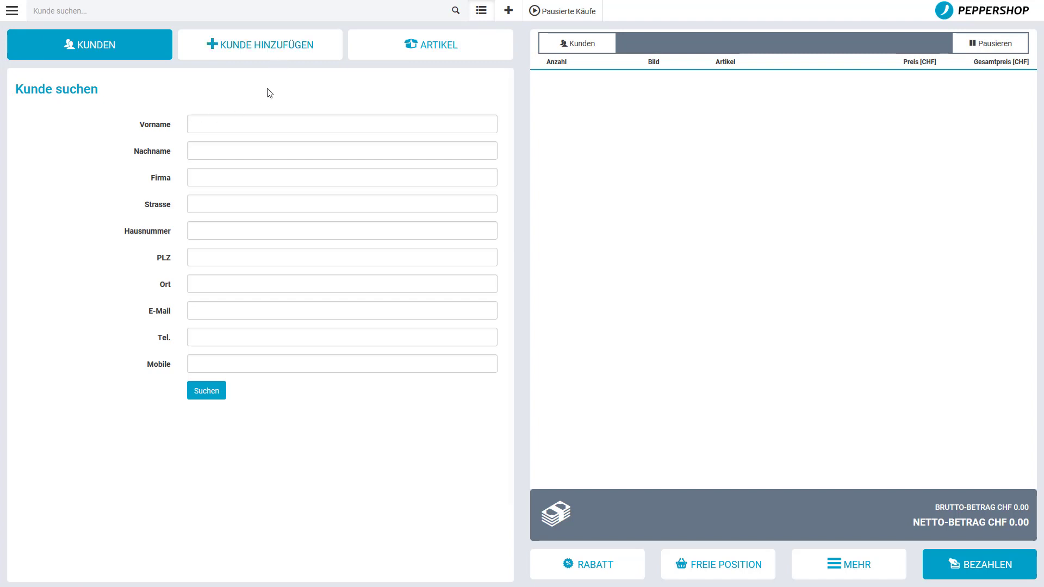
left_click(253, 126)
type("Max")
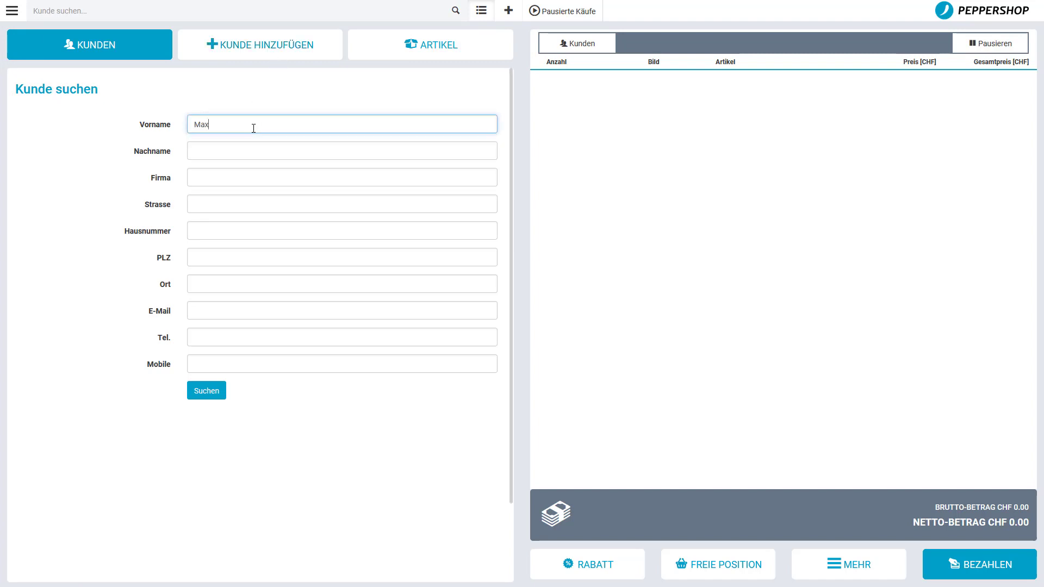
key("Return")
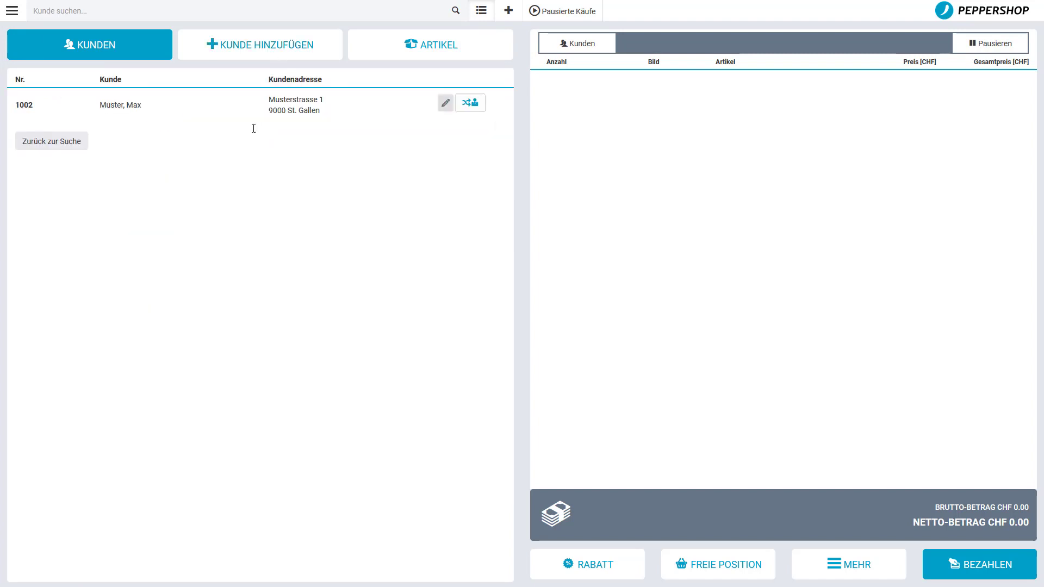
left_click(472, 105)
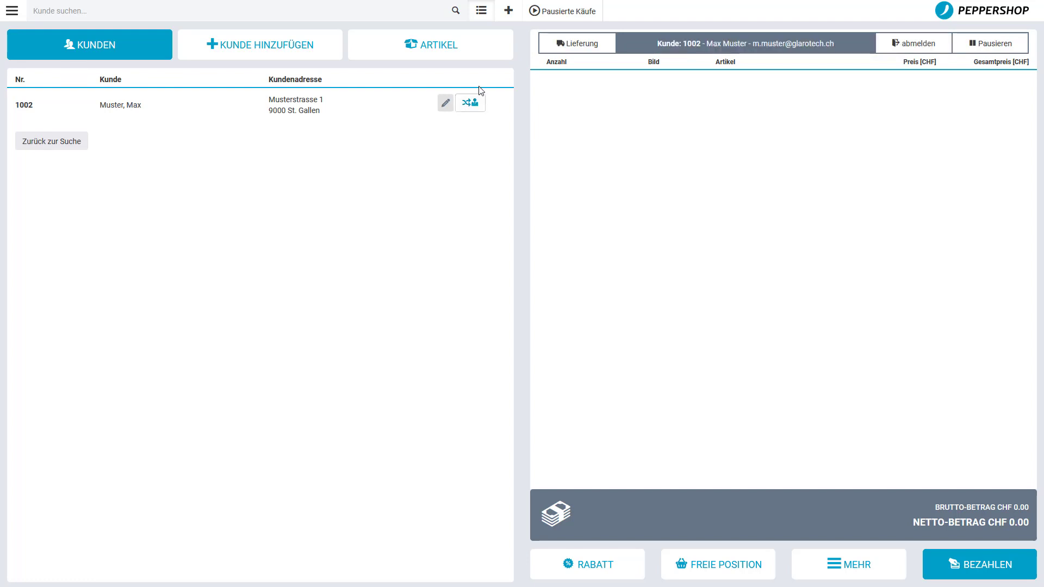
Add the article "Beautiful Creatures" to the cart and sign the assigned customer off the purchase
left_click(449, 52)
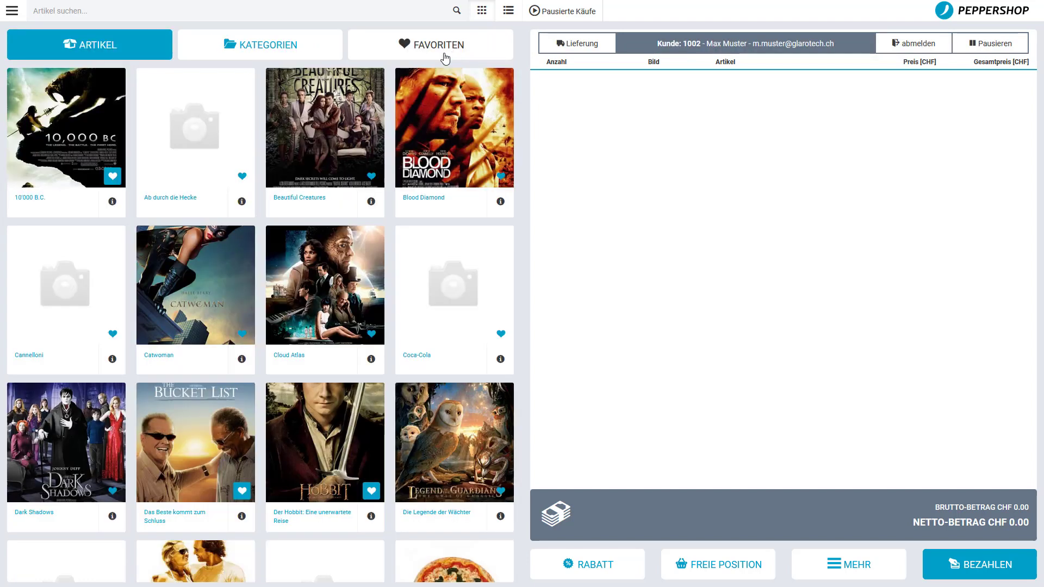
left_click(355, 96)
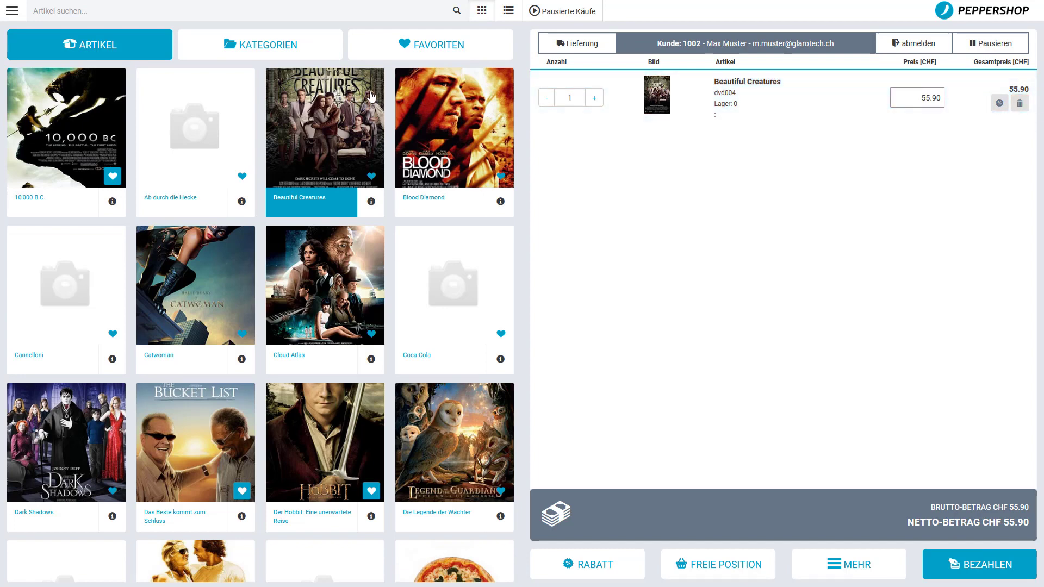
left_click(903, 48)
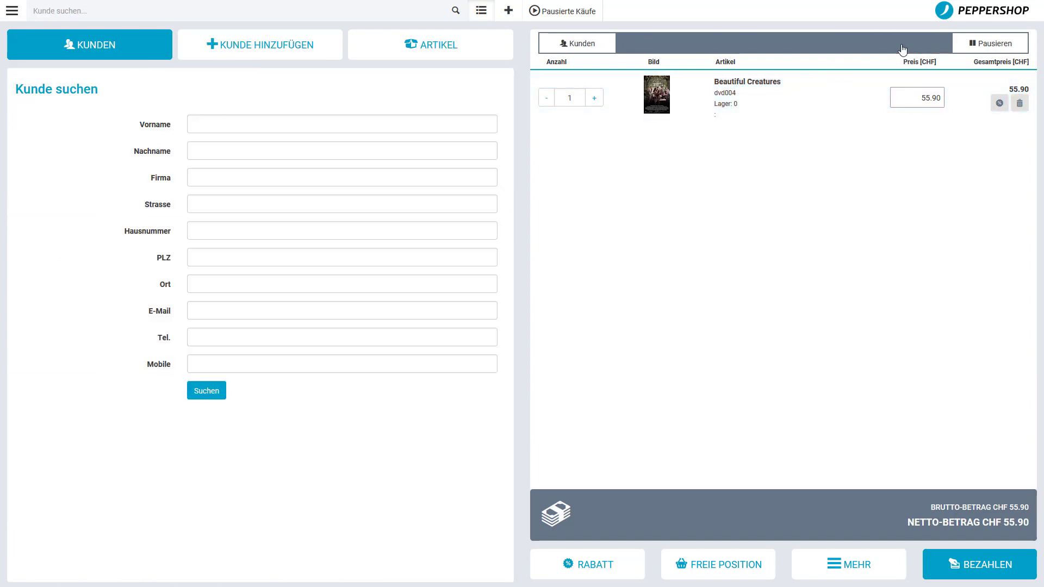
Open the receipt history (Belegverlauf) and examine the details of the most recent receipt from 28.01.2022
left_click(12, 12)
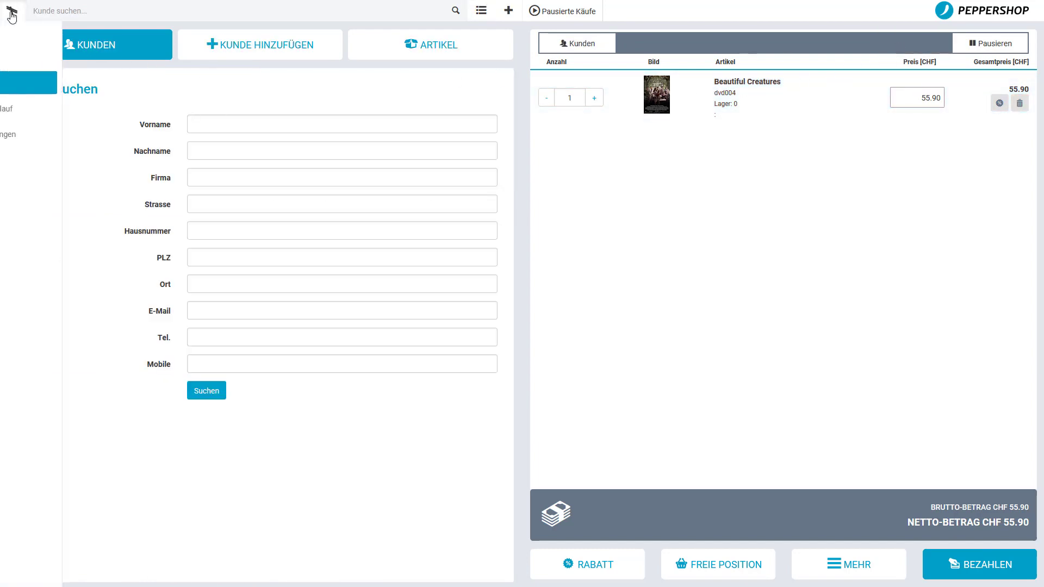
left_click(25, 106)
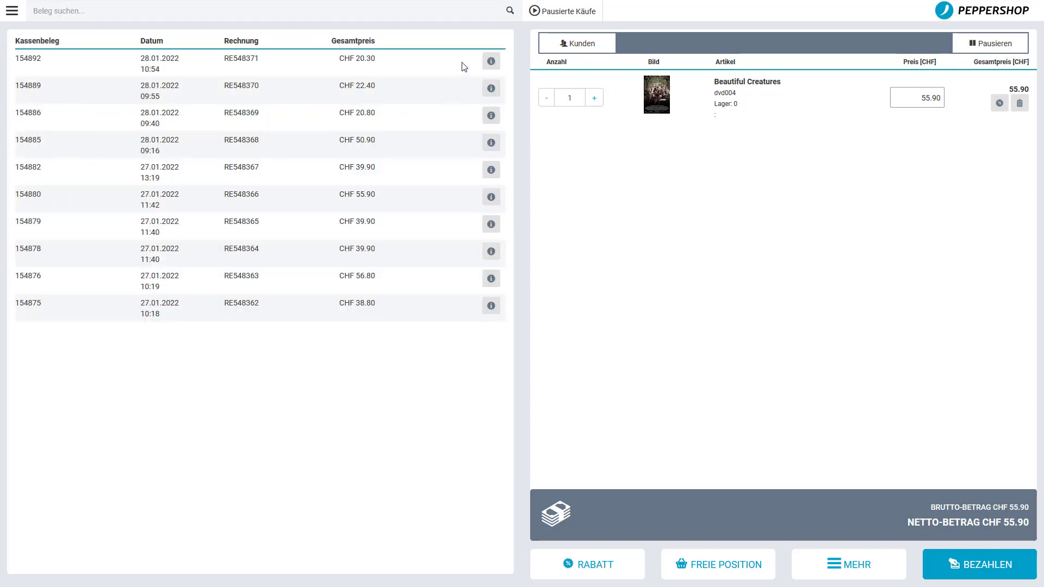
left_click(490, 64)
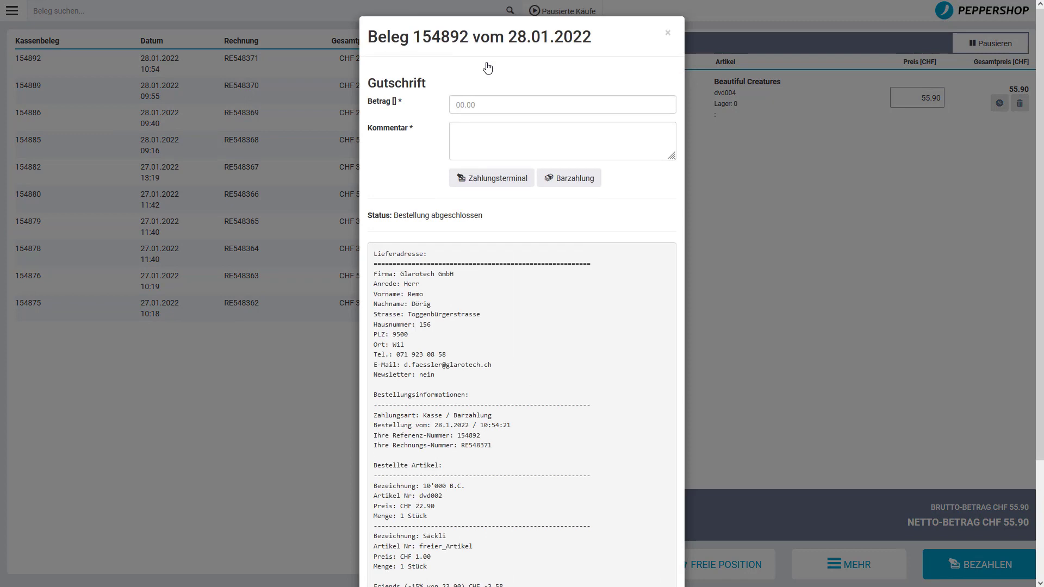
scroll(487, 65, "down", 3)
scroll(487, 62, "up", 3)
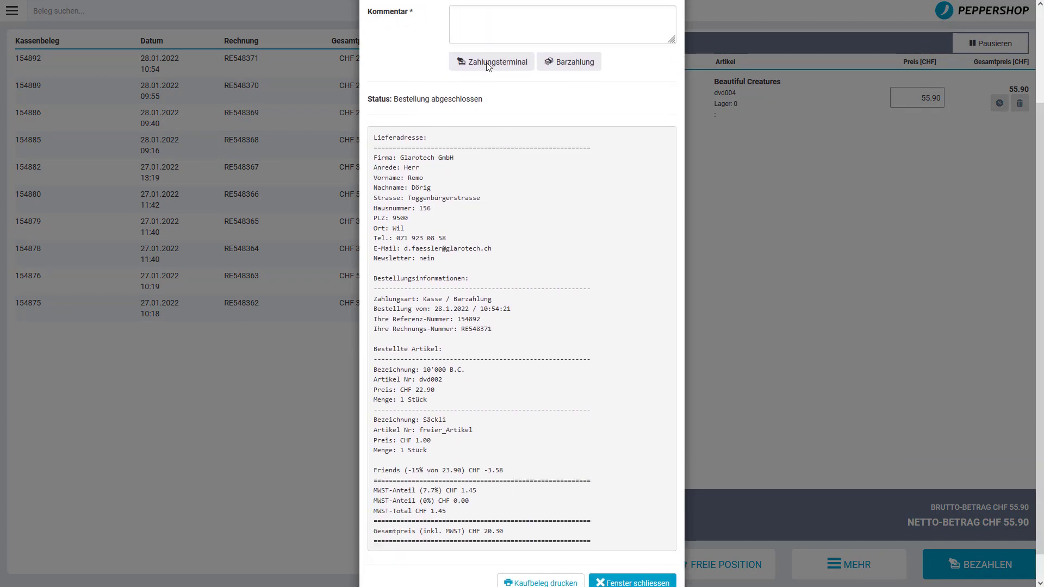
Issue a cash credit (Gutschrift) of 15 with the comment "friends" on the receipt and close its window
left_click(466, 104)
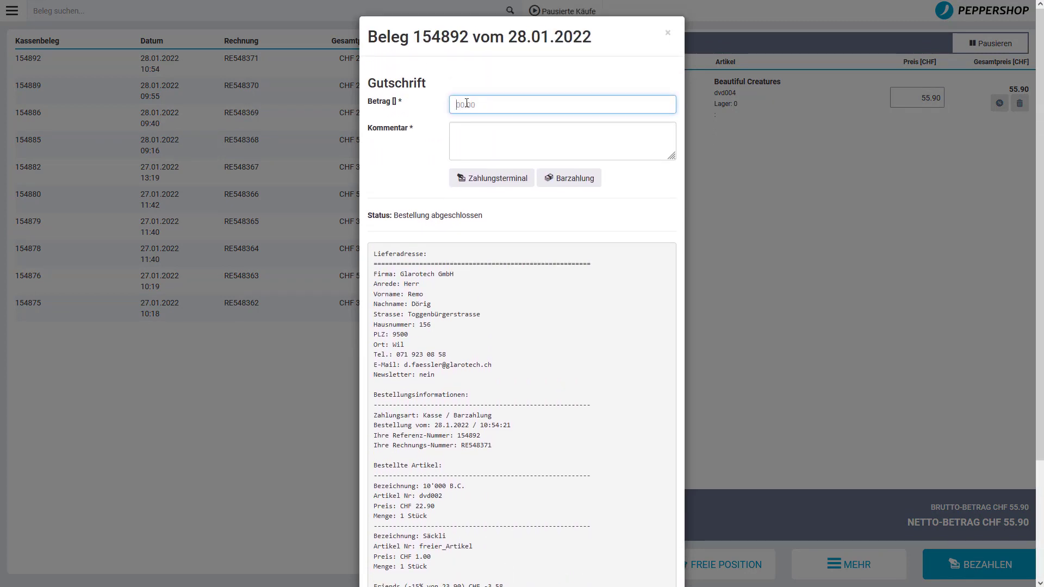
type("15")
left_click(471, 132)
type("friends")
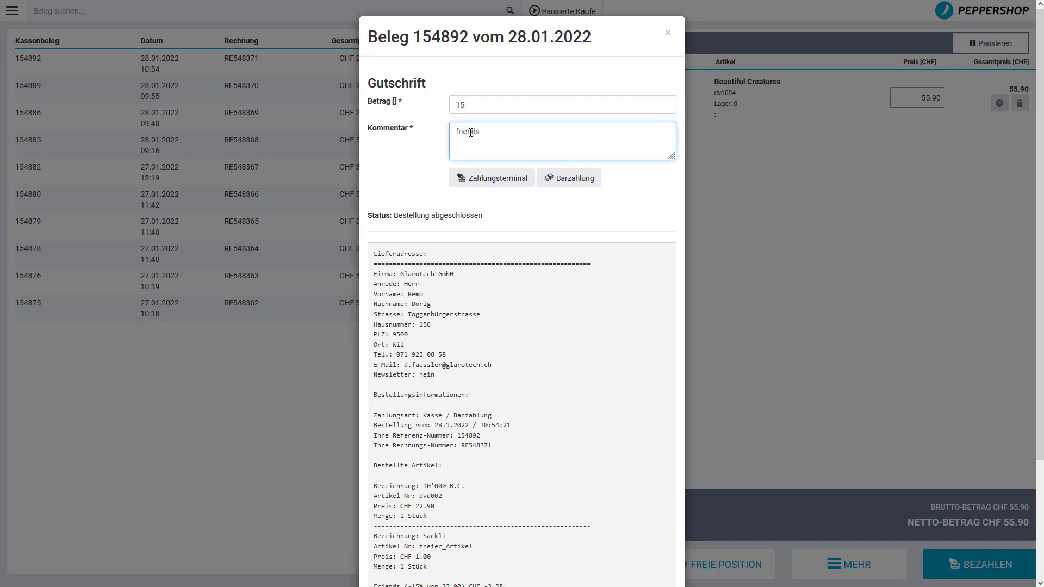
left_click(563, 185)
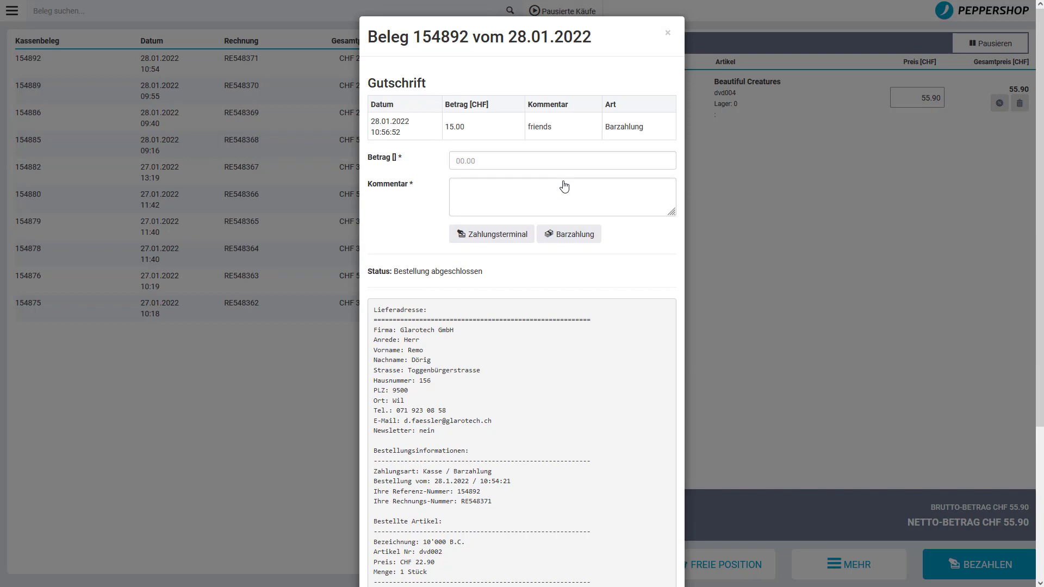
scroll(564, 185, "down", 4)
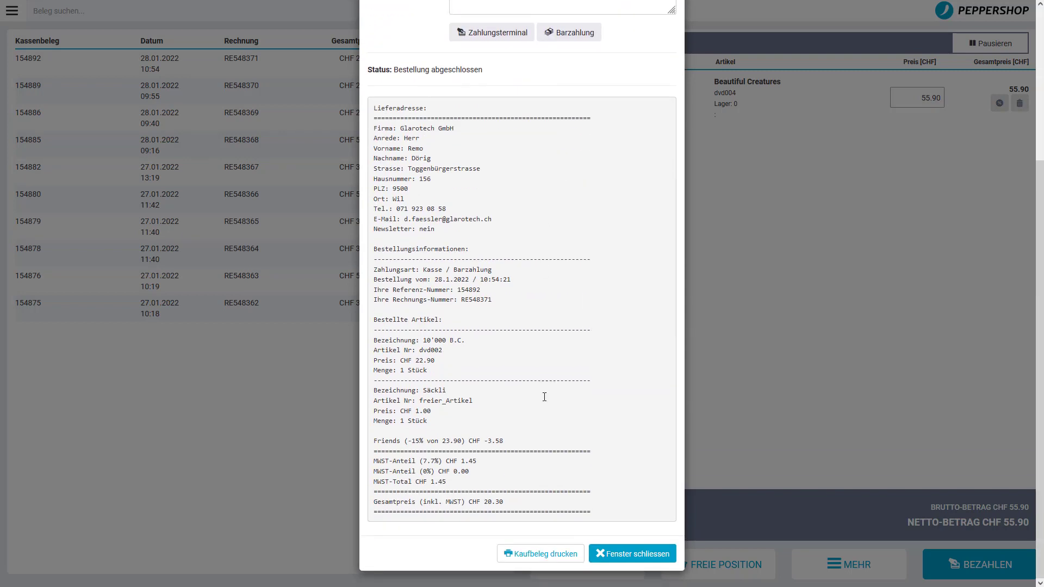
left_click(607, 554)
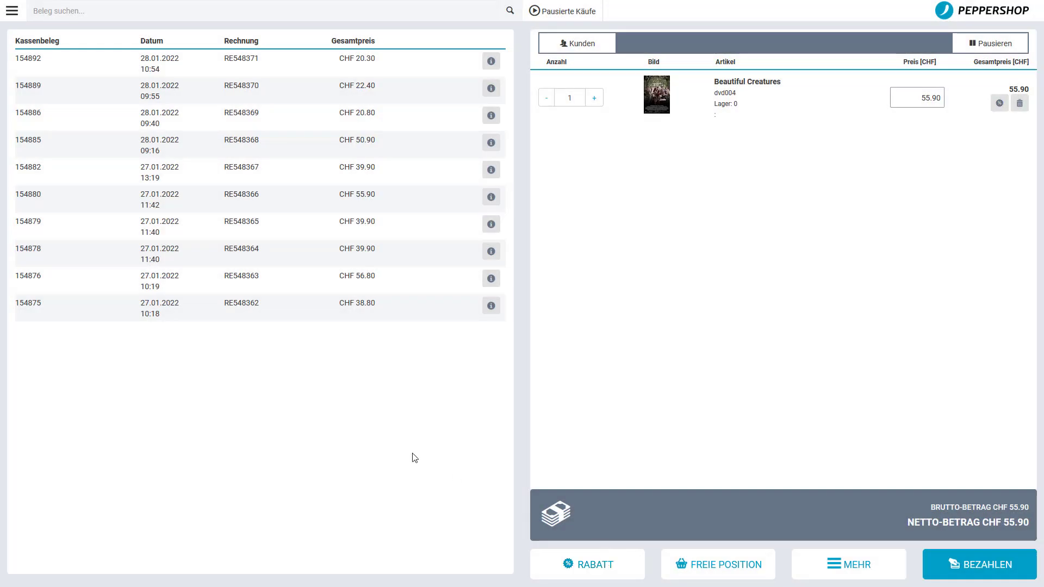
Reset the current order (Bestellung zurücksetzen) from the register's settings and acknowledge the notice
left_click(12, 11)
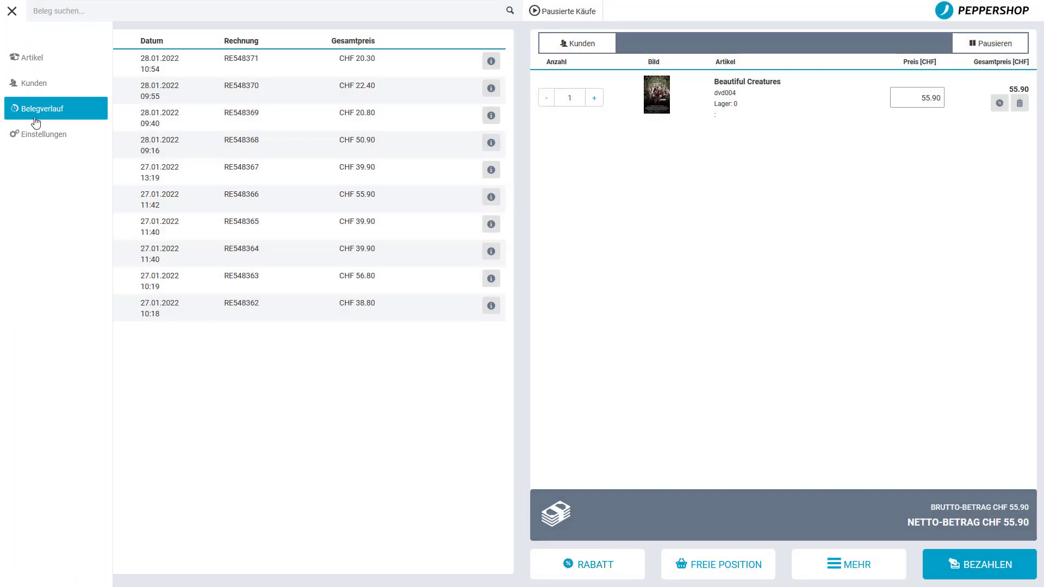
left_click(36, 134)
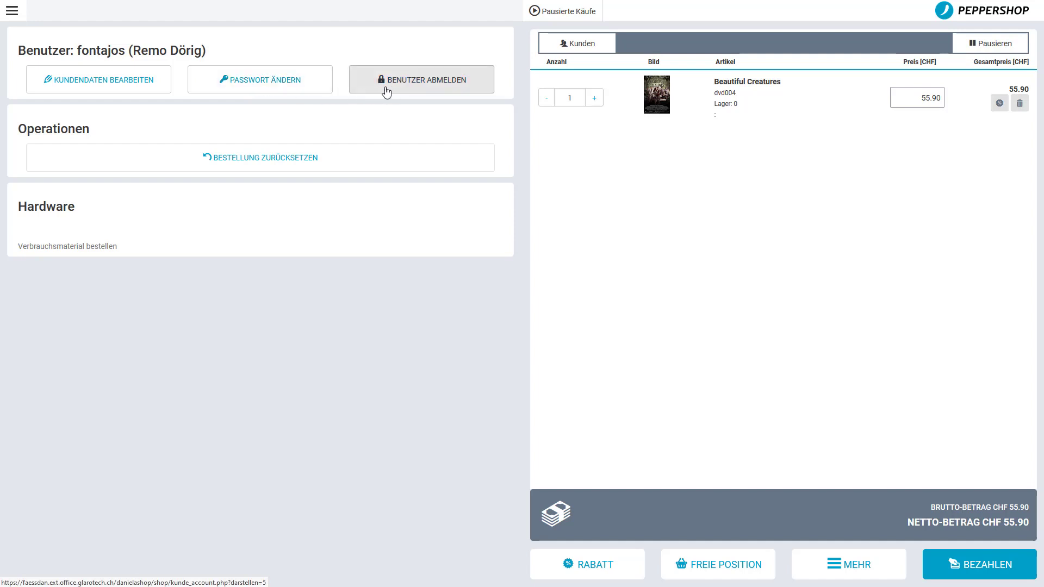
left_click(275, 160)
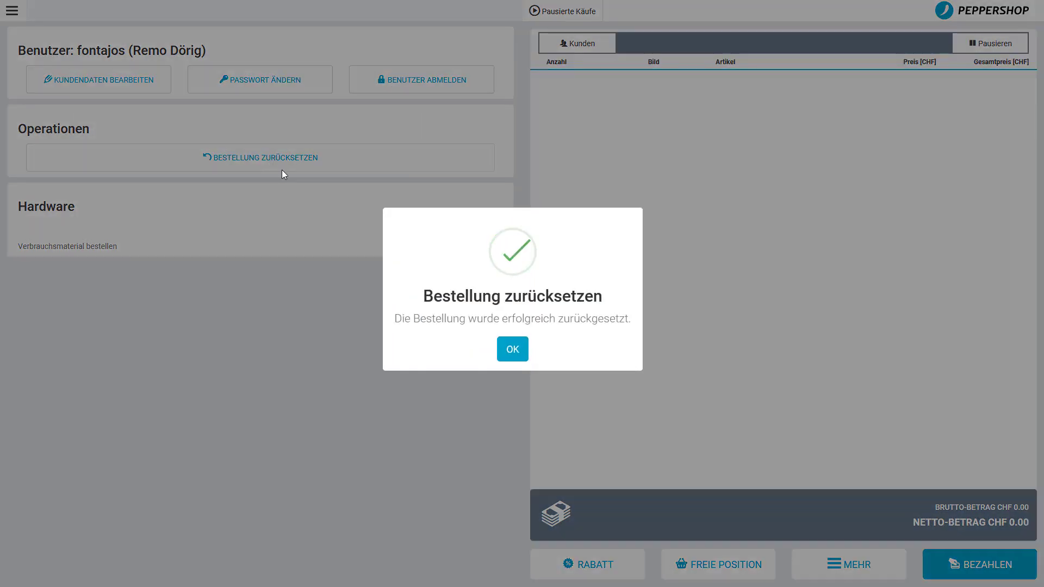
left_click(513, 350)
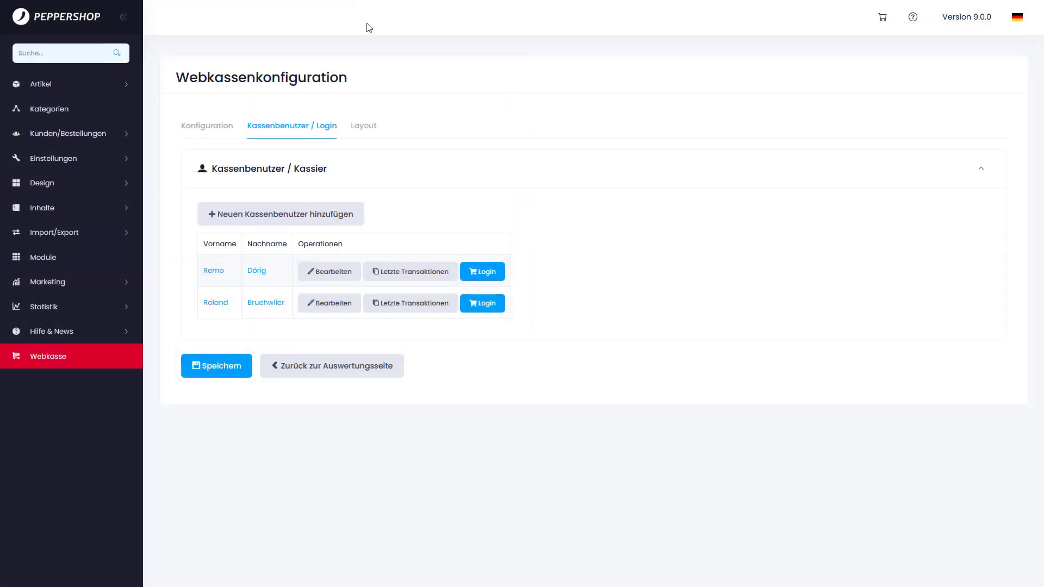
Open Kundenmanagement in the shop administration and list the customers whose names start with D
left_click(113, 141)
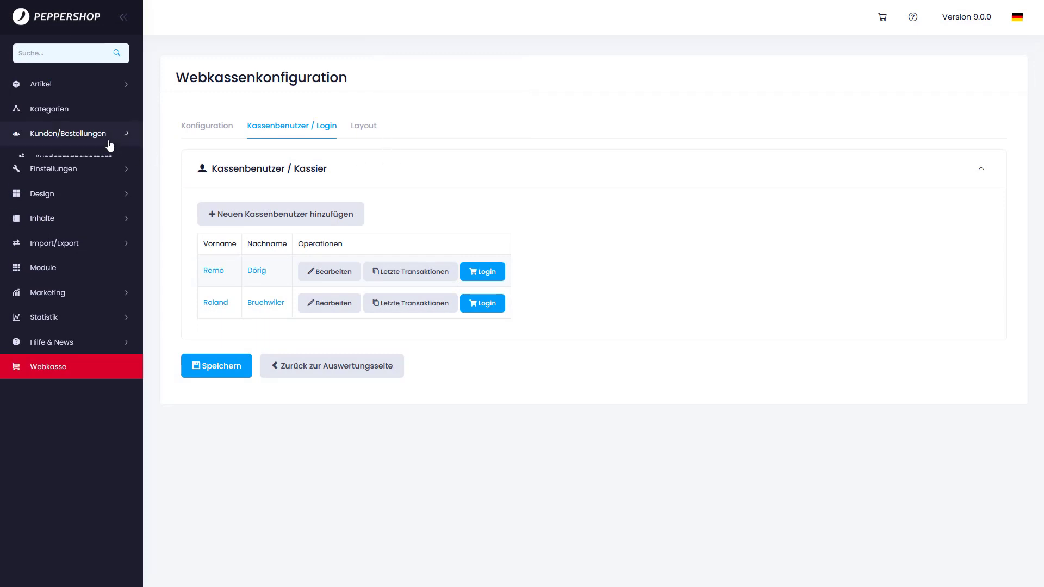
left_click(103, 163)
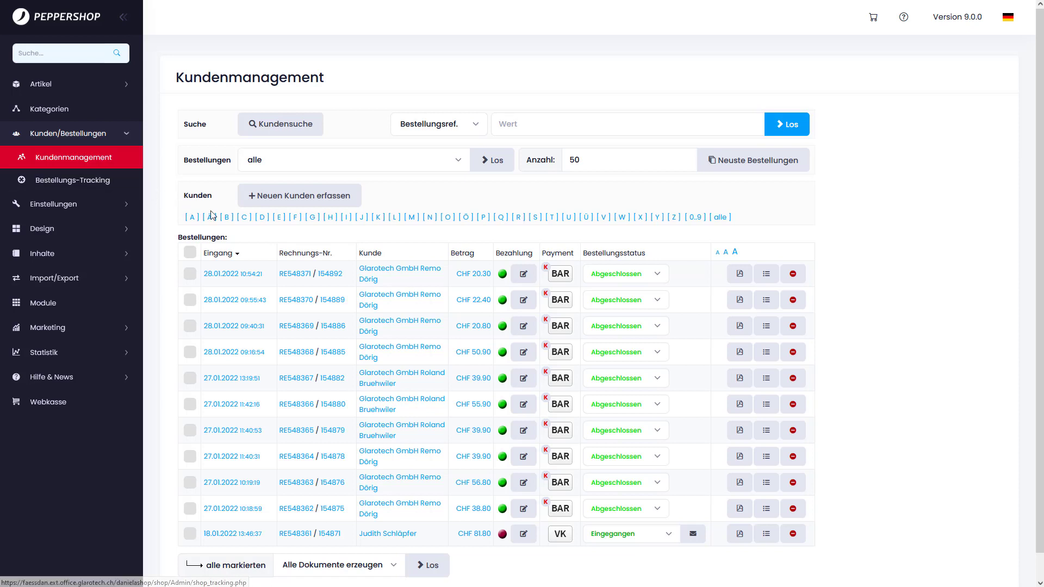
left_click(263, 217)
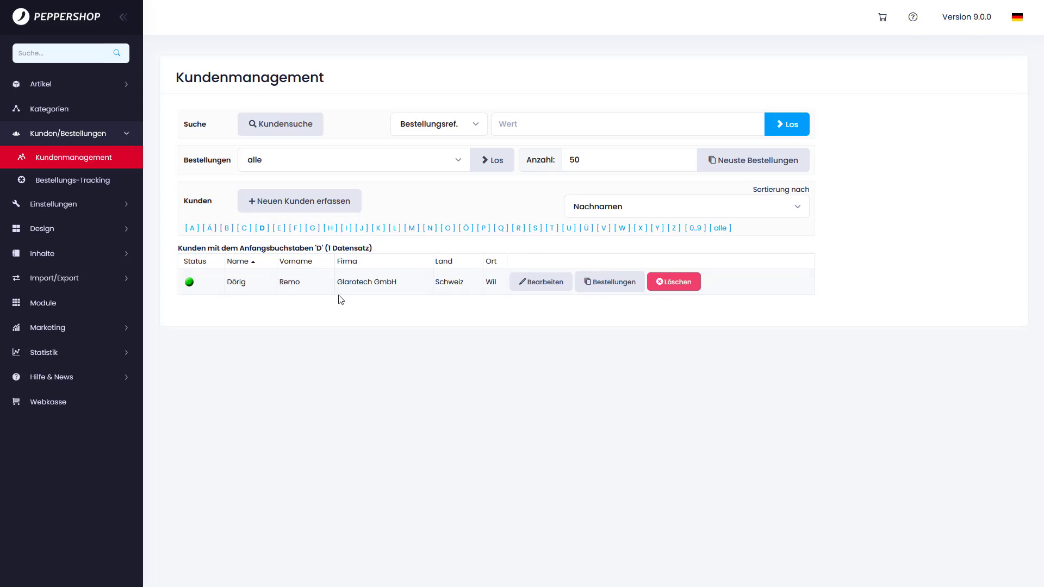
List the 50 newest orders and view the customer options for the most recent order
left_click(728, 171)
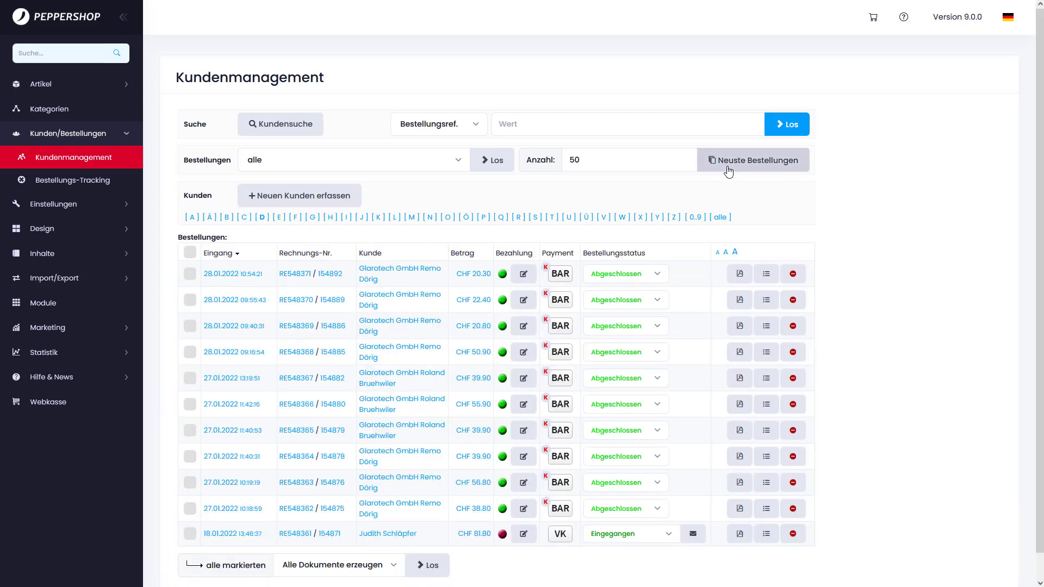
left_click(413, 273)
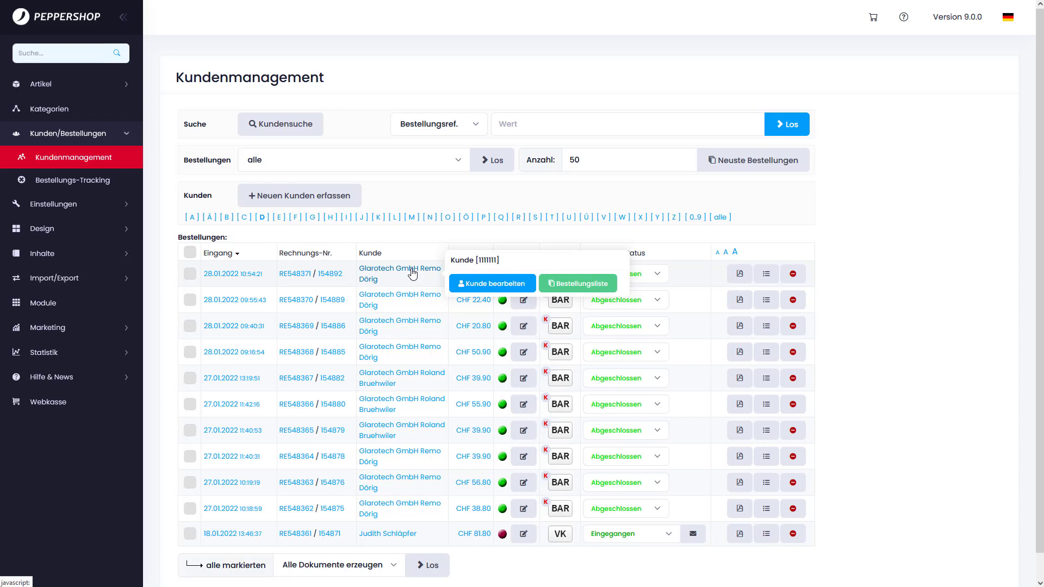
left_click(420, 257)
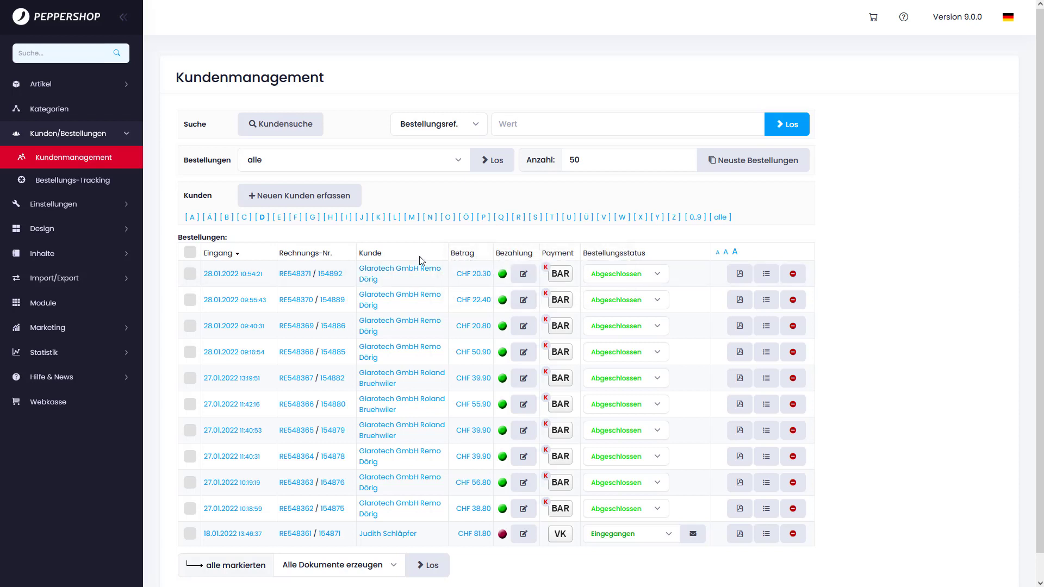